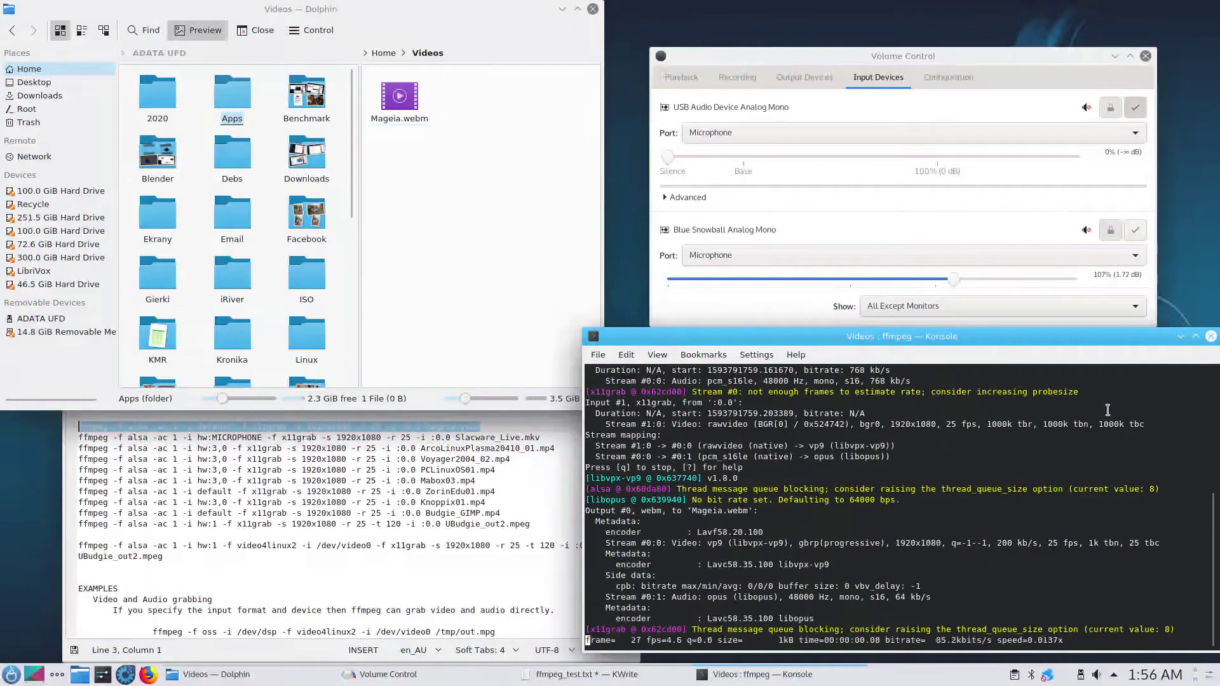
Step: Minimise the terminal, Volume Control, Dolphin and ffmpeg_test.txt windows to clear the desktop
{"action": "left_click", "coordinate": [1181, 336]}
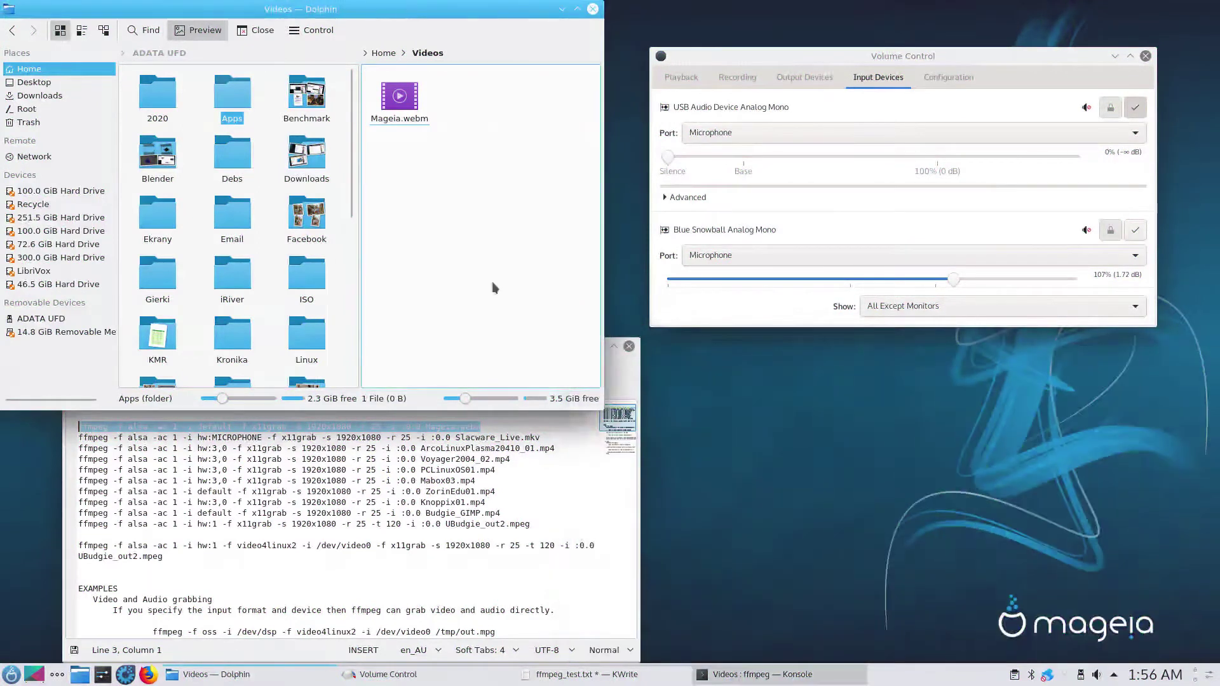
{"action": "left_click", "coordinate": [1115, 58]}
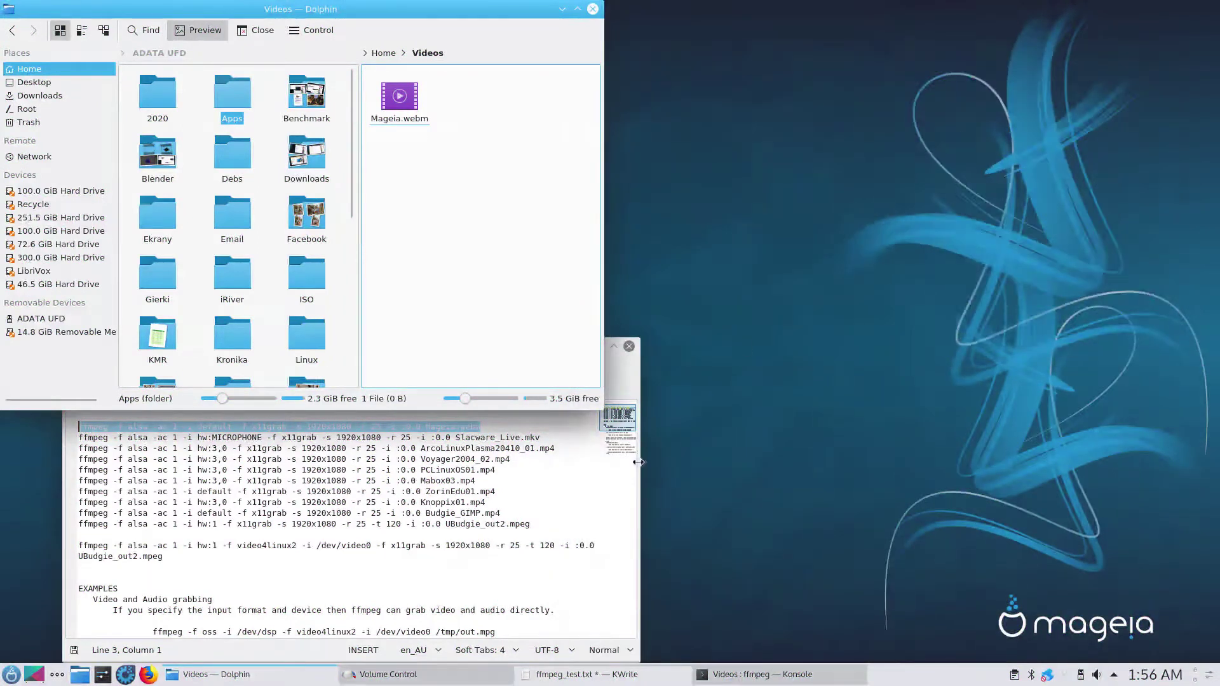
{"action": "left_click", "coordinate": [592, 480]}
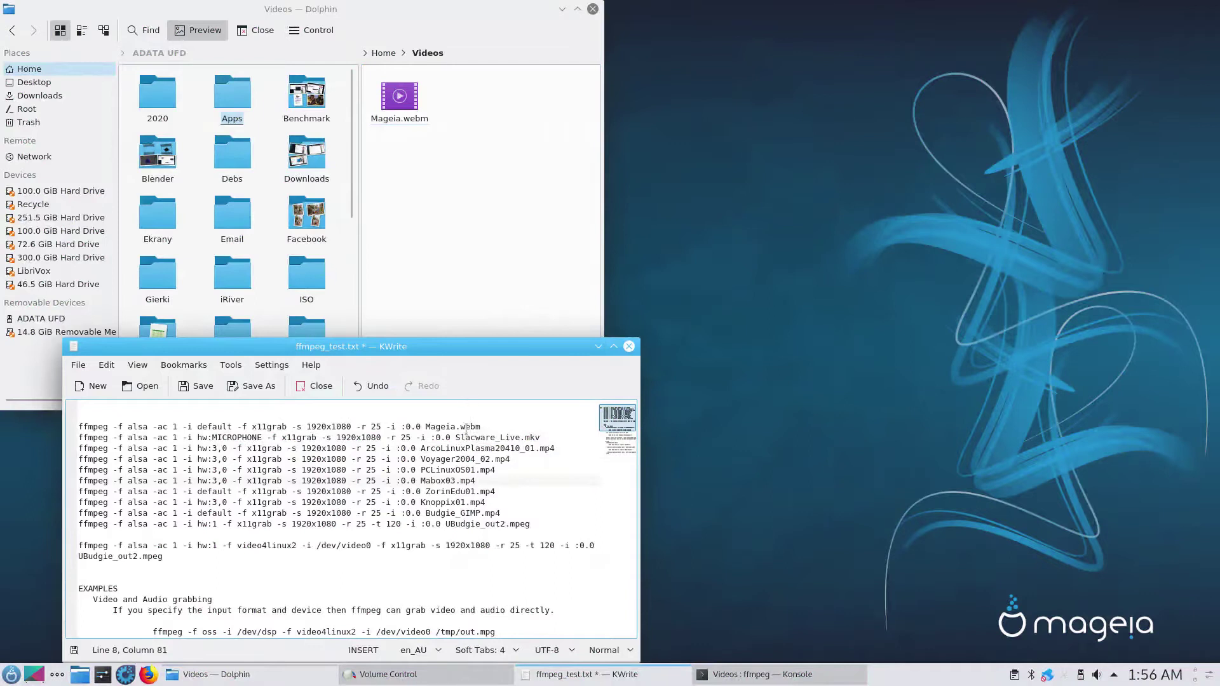
{"action": "left_click", "coordinate": [562, 9]}
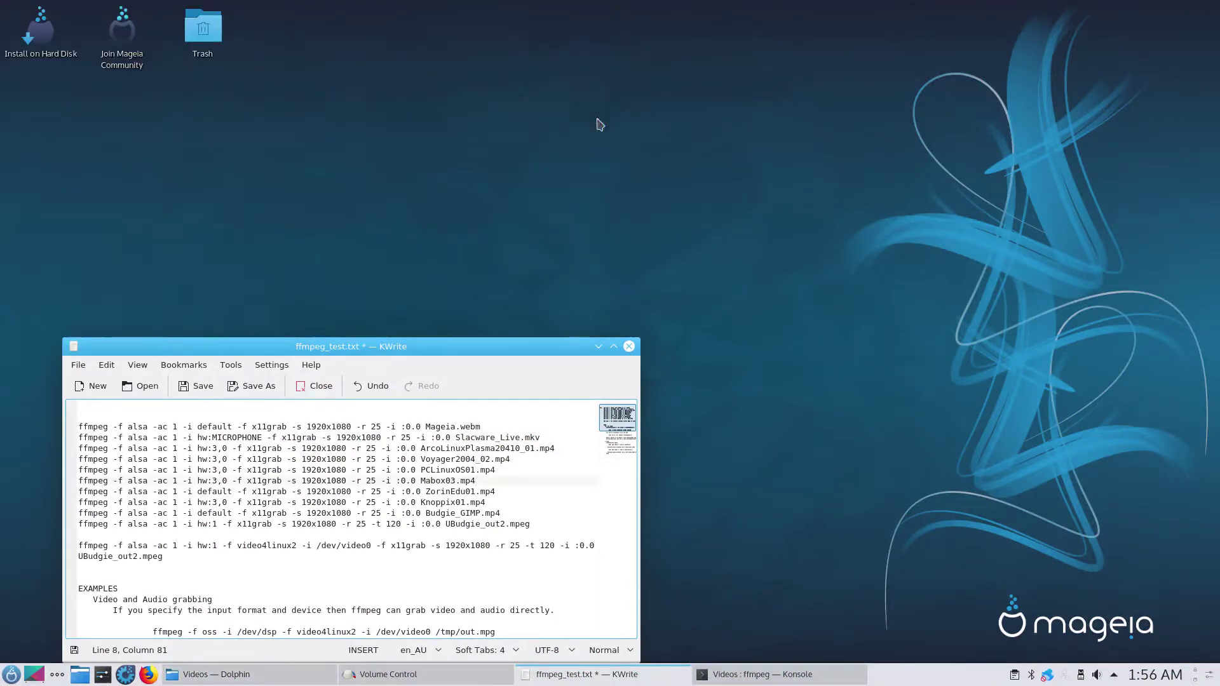
{"action": "left_click", "coordinate": [598, 346]}
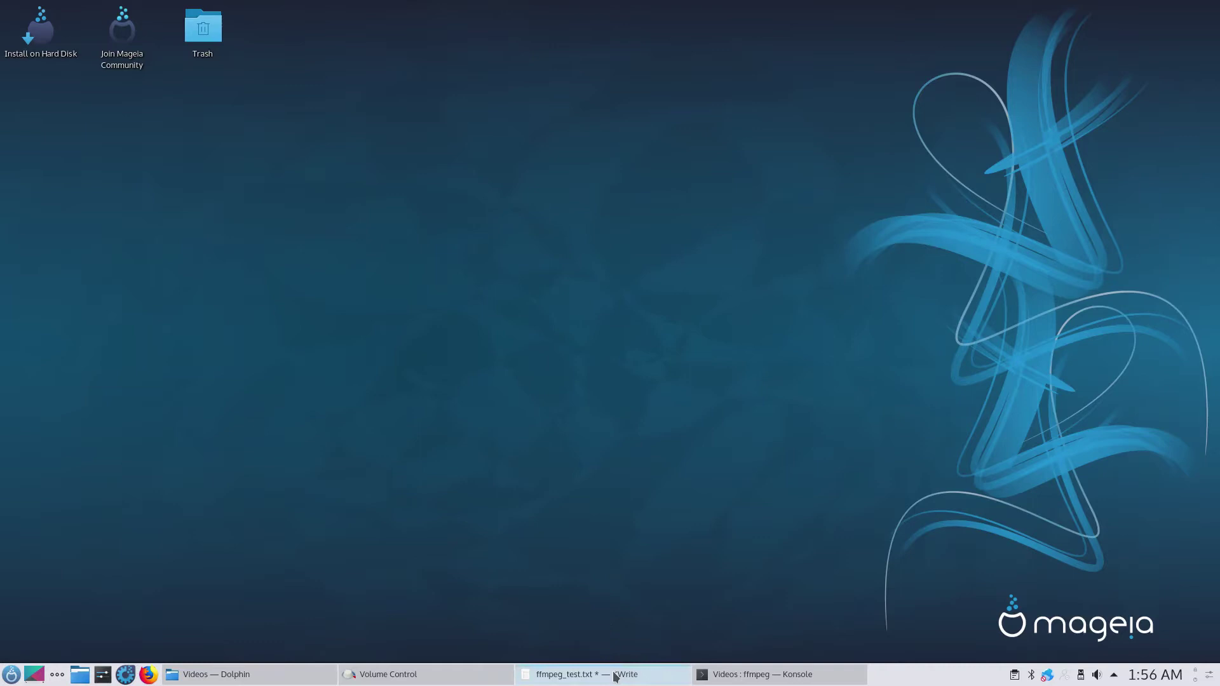
Step: Review the ffmpeg recording command at the start of the terminal output and the command list in ffmpeg_test.txt, minimising both windows again
{"action": "mouse_move", "coordinate": [730, 681]}
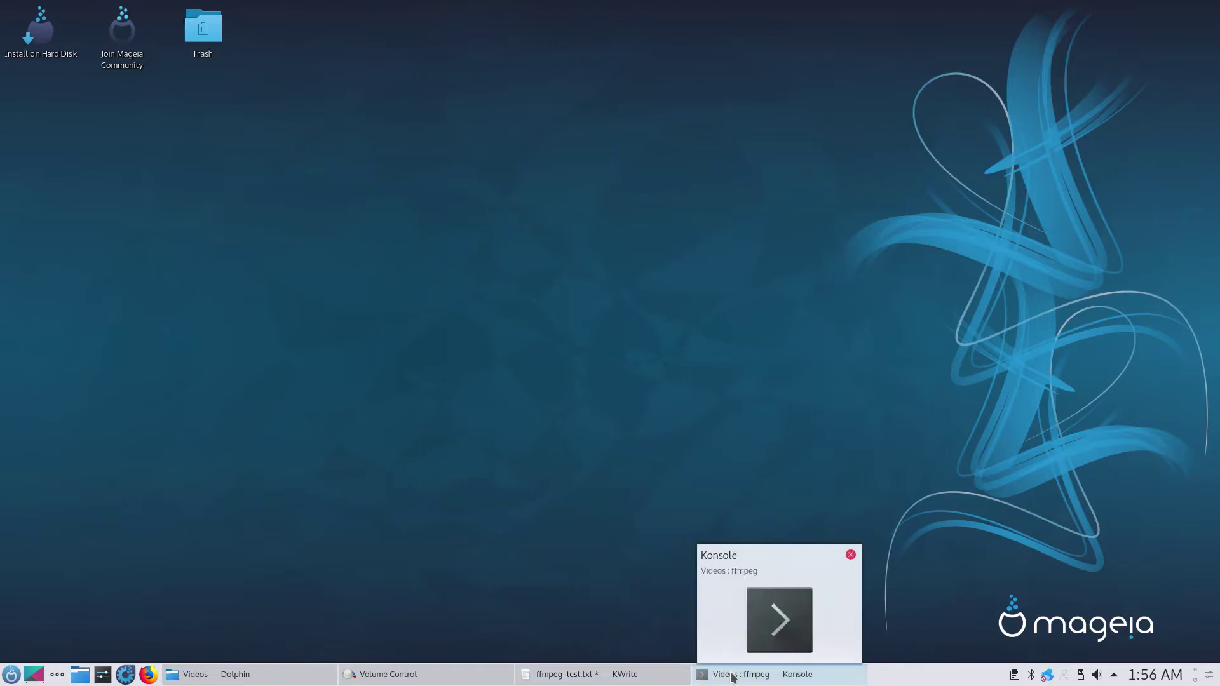
{"action": "left_click", "coordinate": [732, 677]}
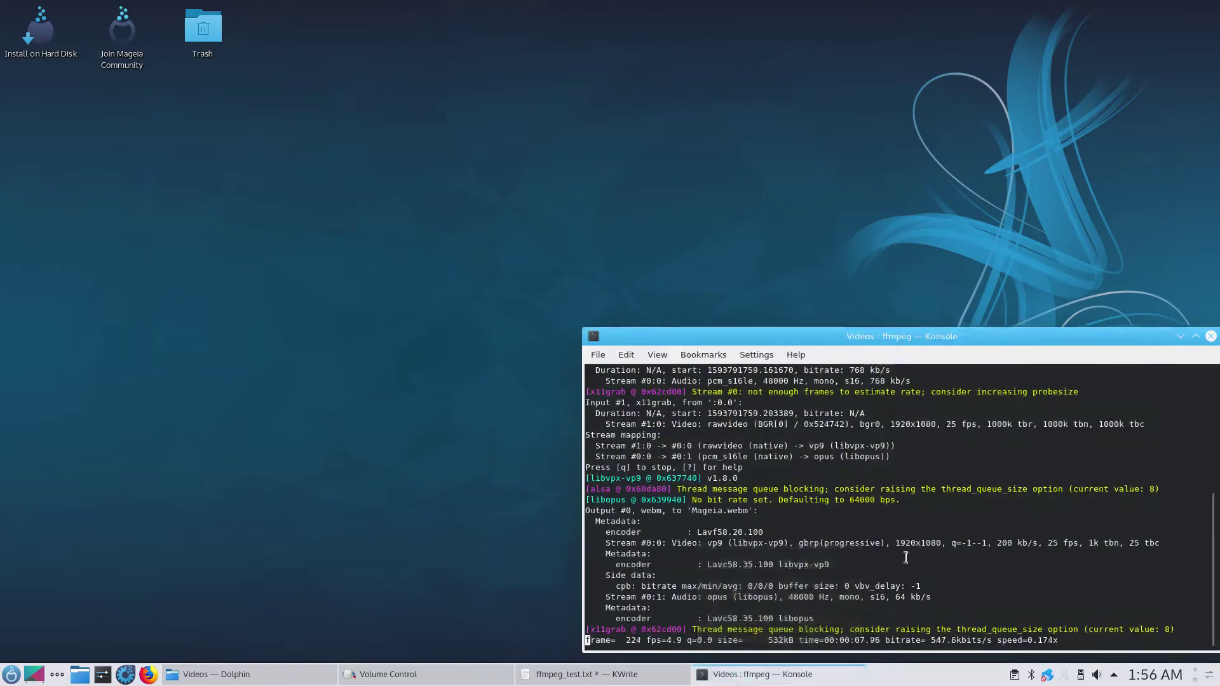
{"action": "left_click_drag", "start_coordinate": [1215, 509], "coordinate": [1216, 385]}
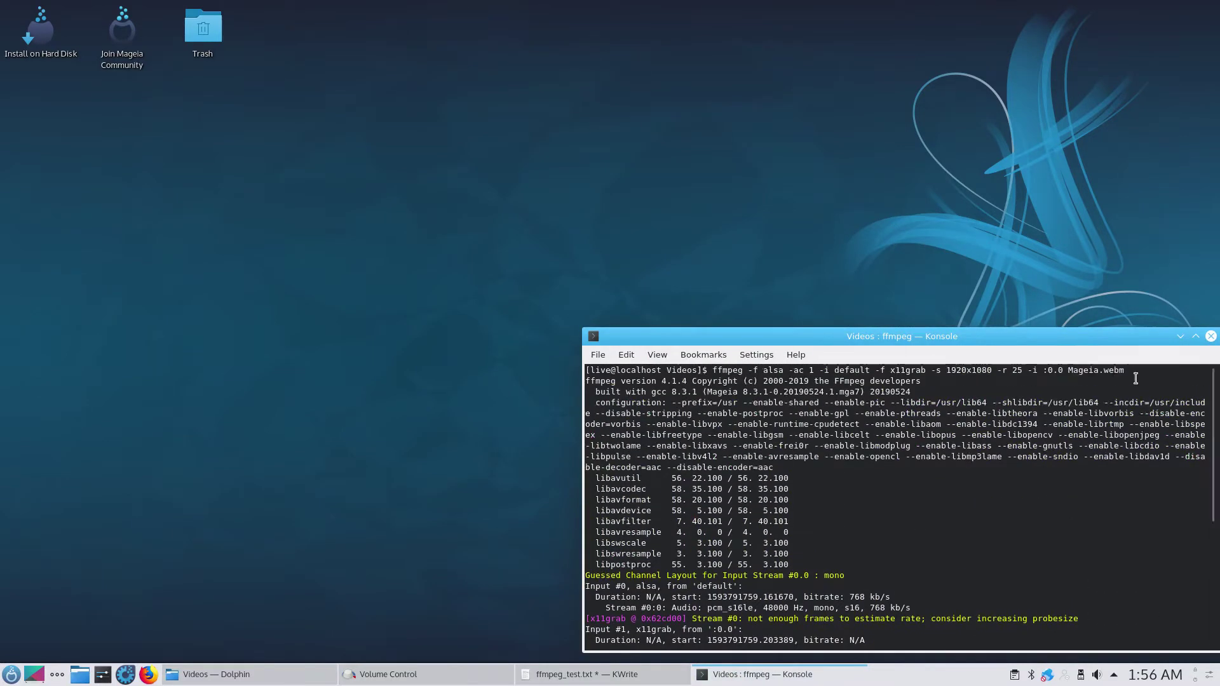
{"action": "left_click", "coordinate": [1181, 337]}
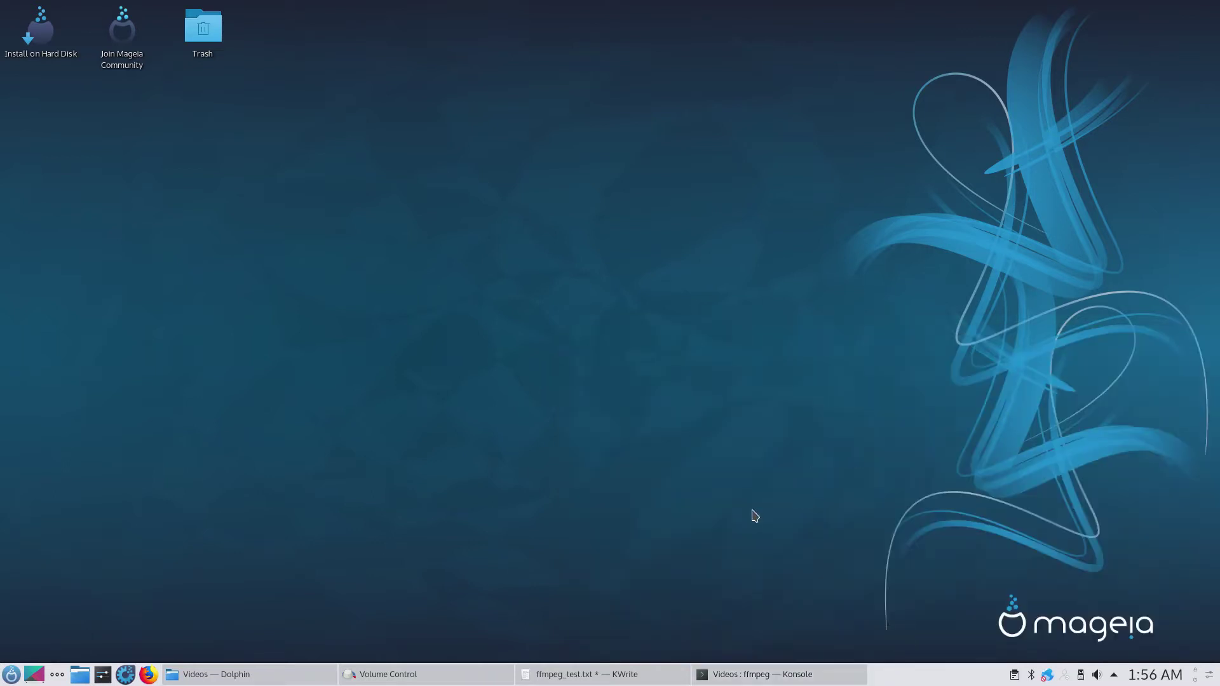
{"action": "left_click", "coordinate": [527, 674]}
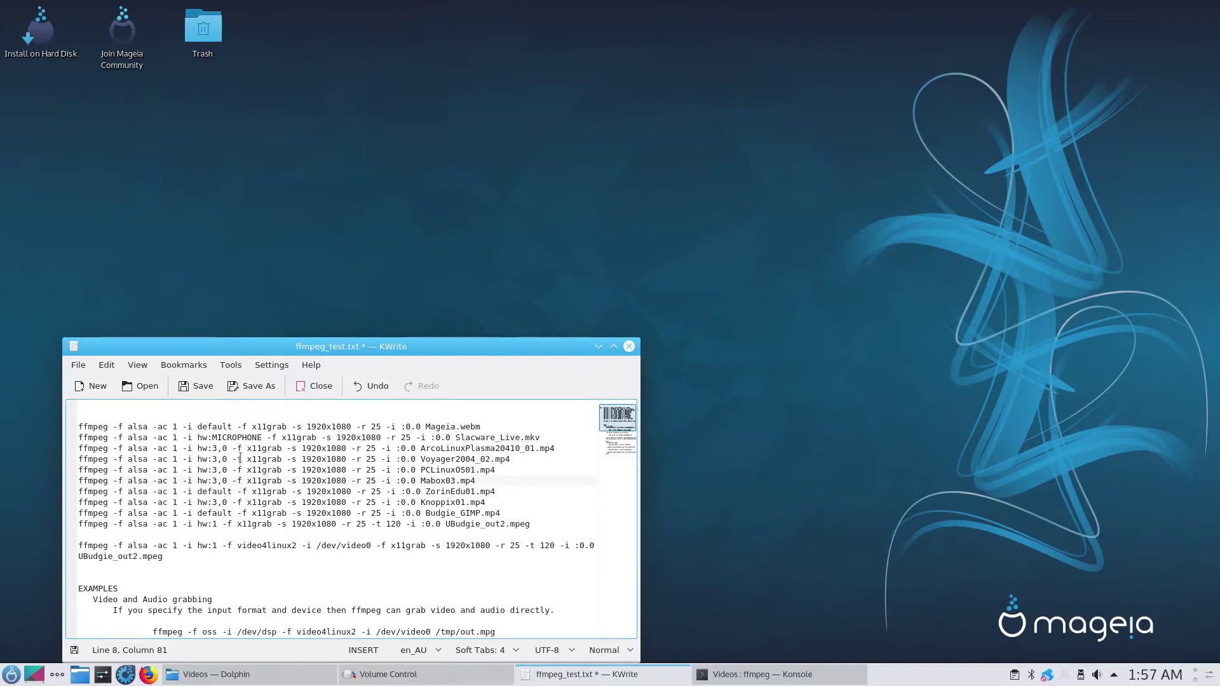
{"action": "left_click", "coordinate": [598, 347]}
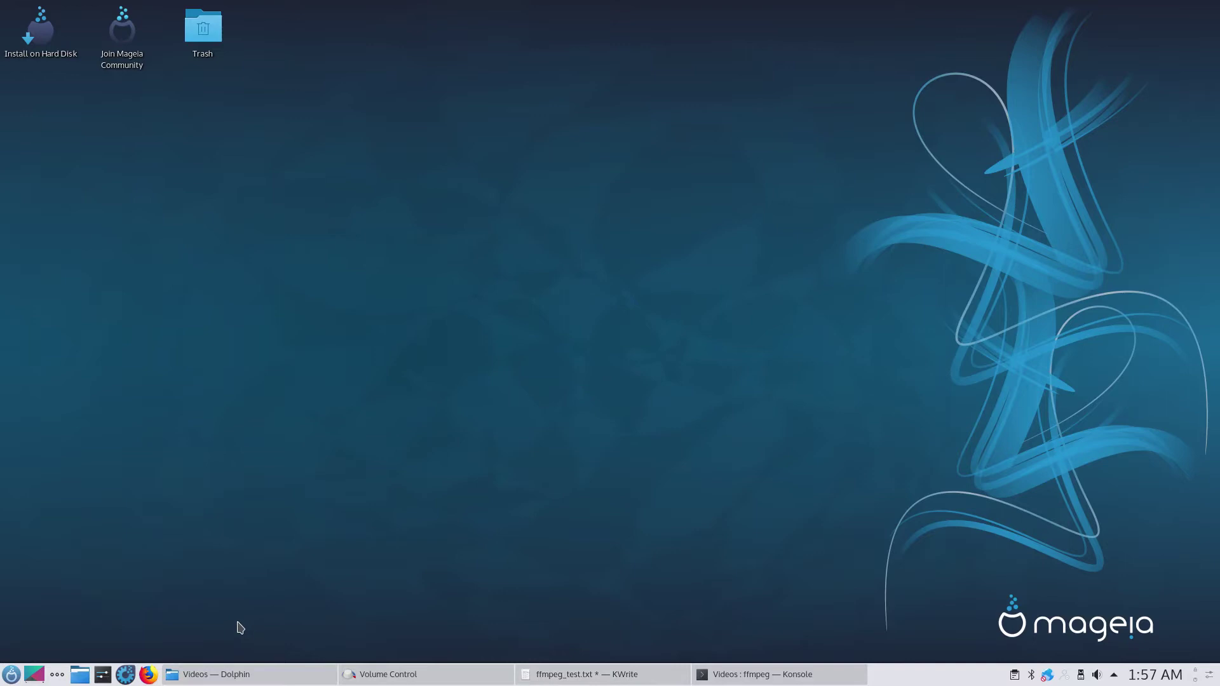
{"action": "right_click", "coordinate": [324, 94]}
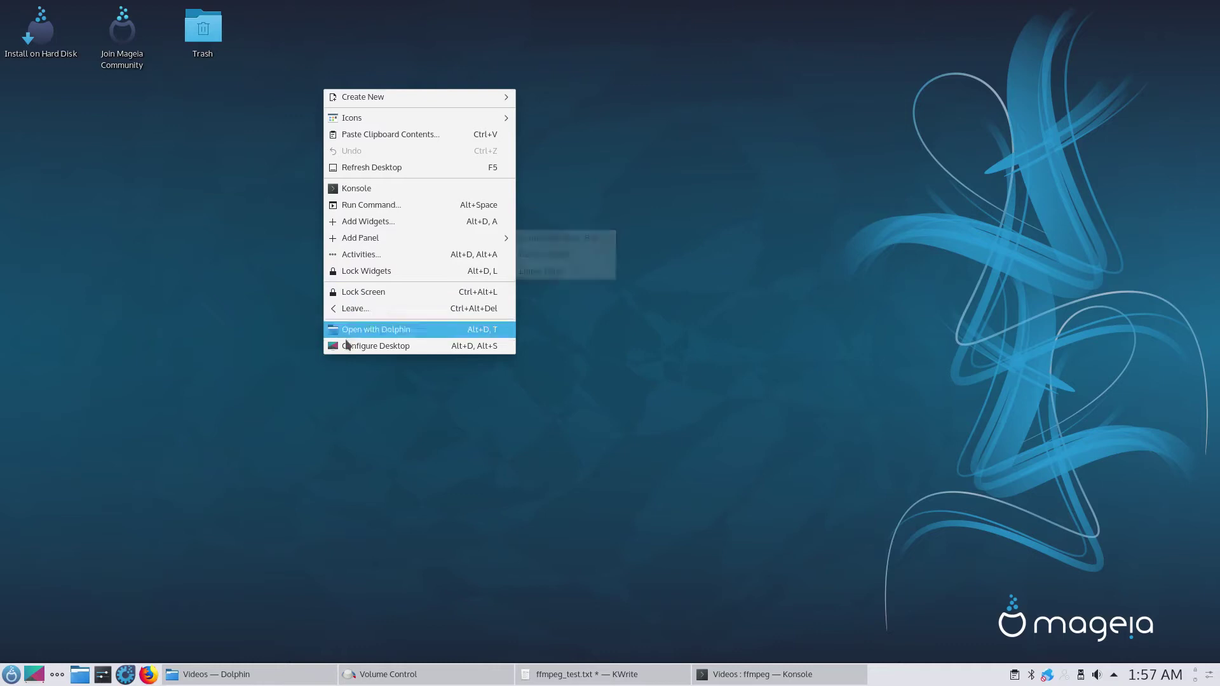
{"action": "left_click", "coordinate": [226, 474]}
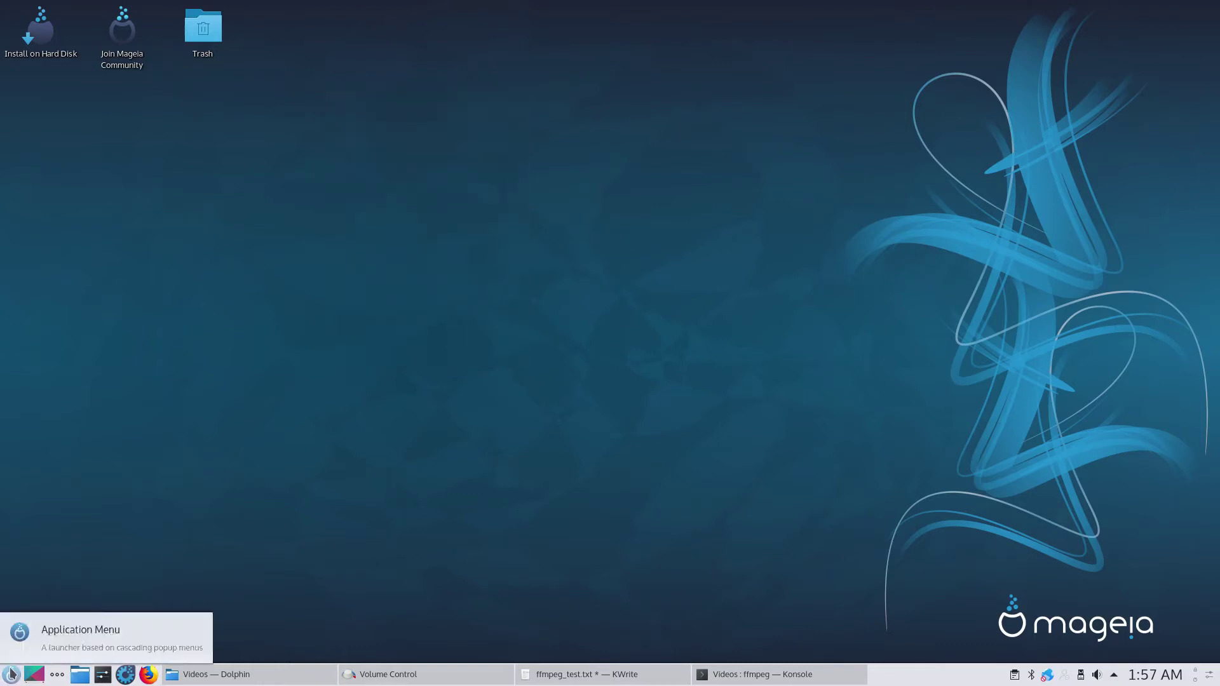
Step: Bring back the Volume Control window and close it for good
{"action": "left_click", "coordinate": [378, 677]}
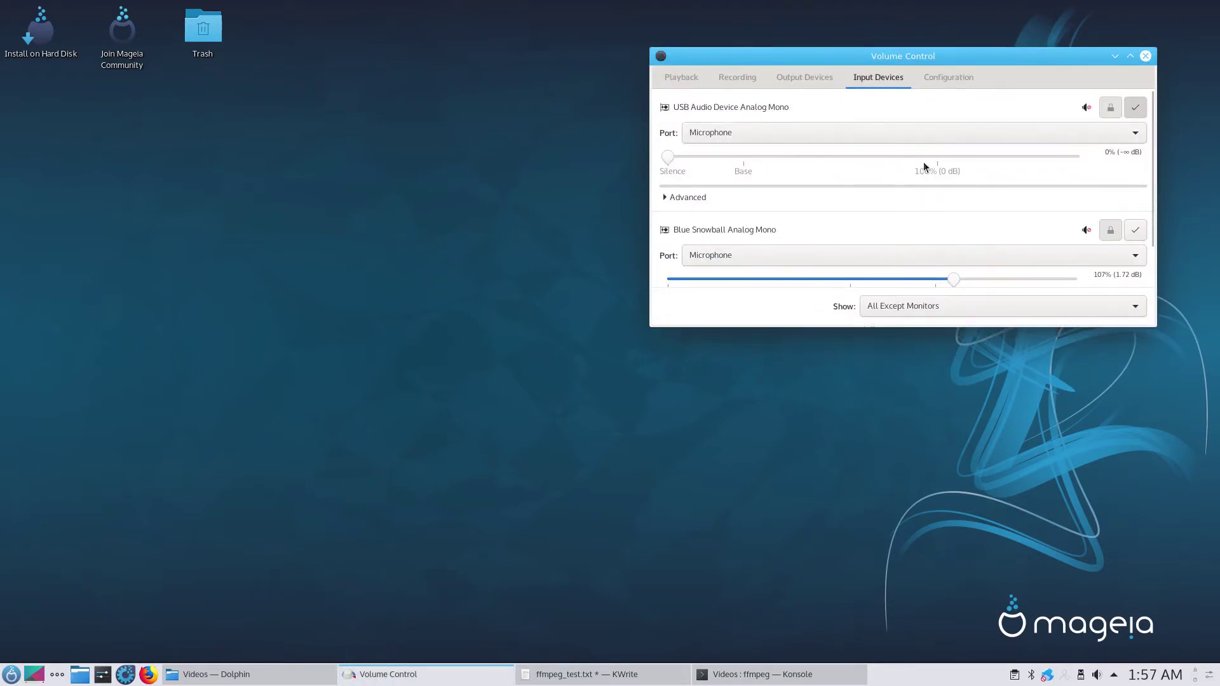
{"action": "left_click", "coordinate": [1146, 56]}
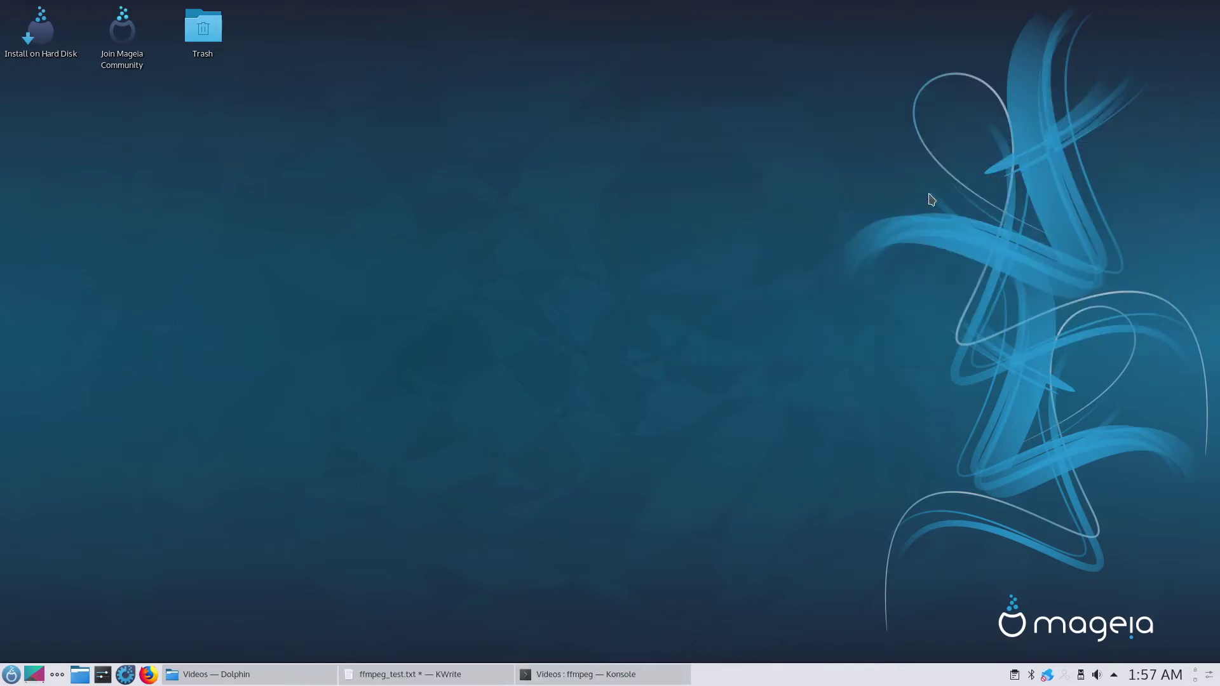
Step: Look through the application launcher's Documentation, Sciences, Education, Development, Tools and Sound & Video categories
{"action": "left_click", "coordinate": [11, 676]}
{"action": "mouse_move", "coordinate": [50, 635]}
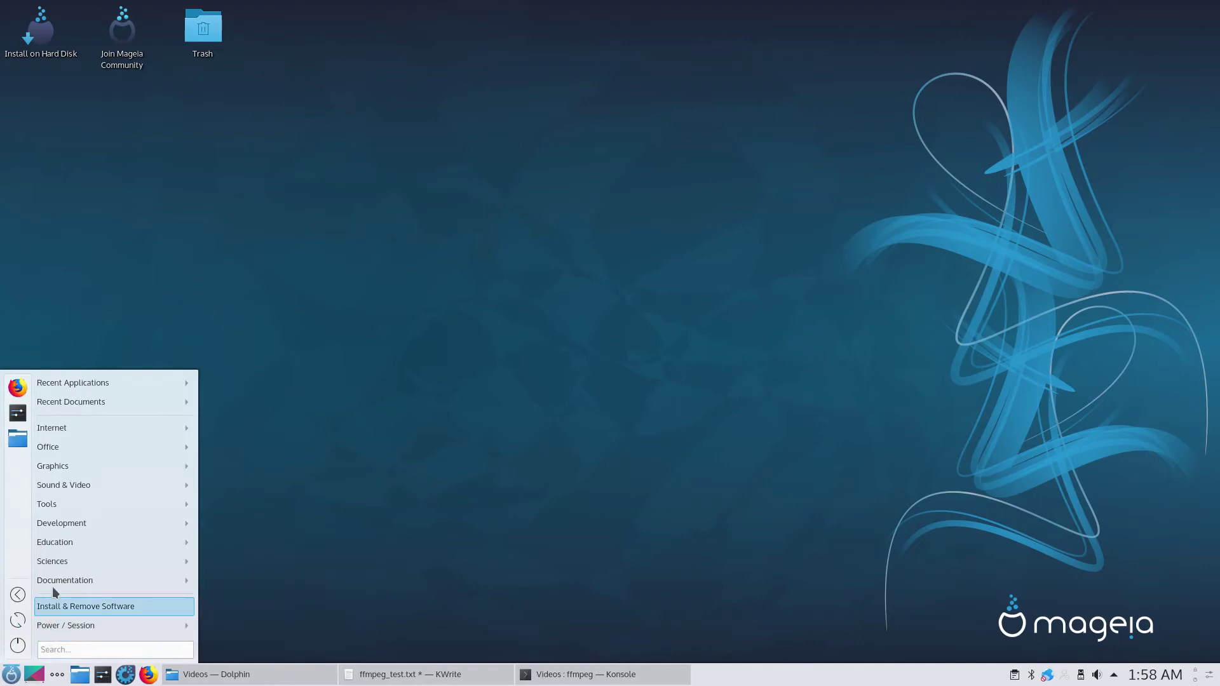
{"action": "mouse_move", "coordinate": [54, 584]}
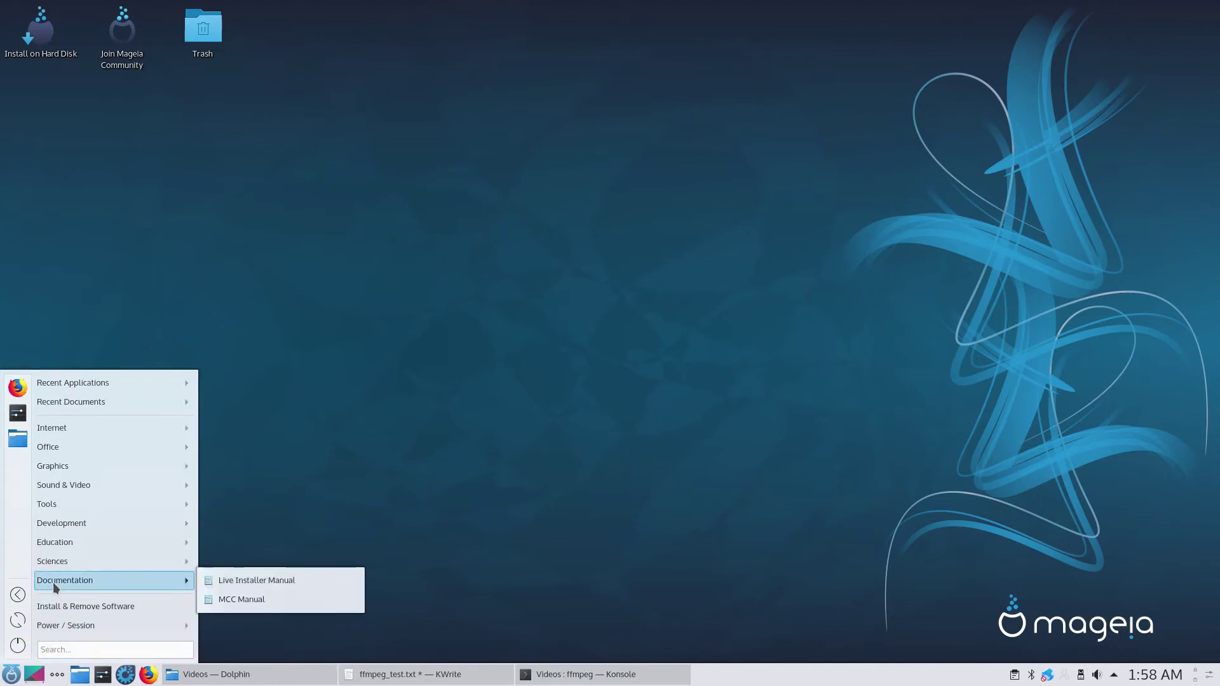
{"action": "mouse_move", "coordinate": [250, 567]}
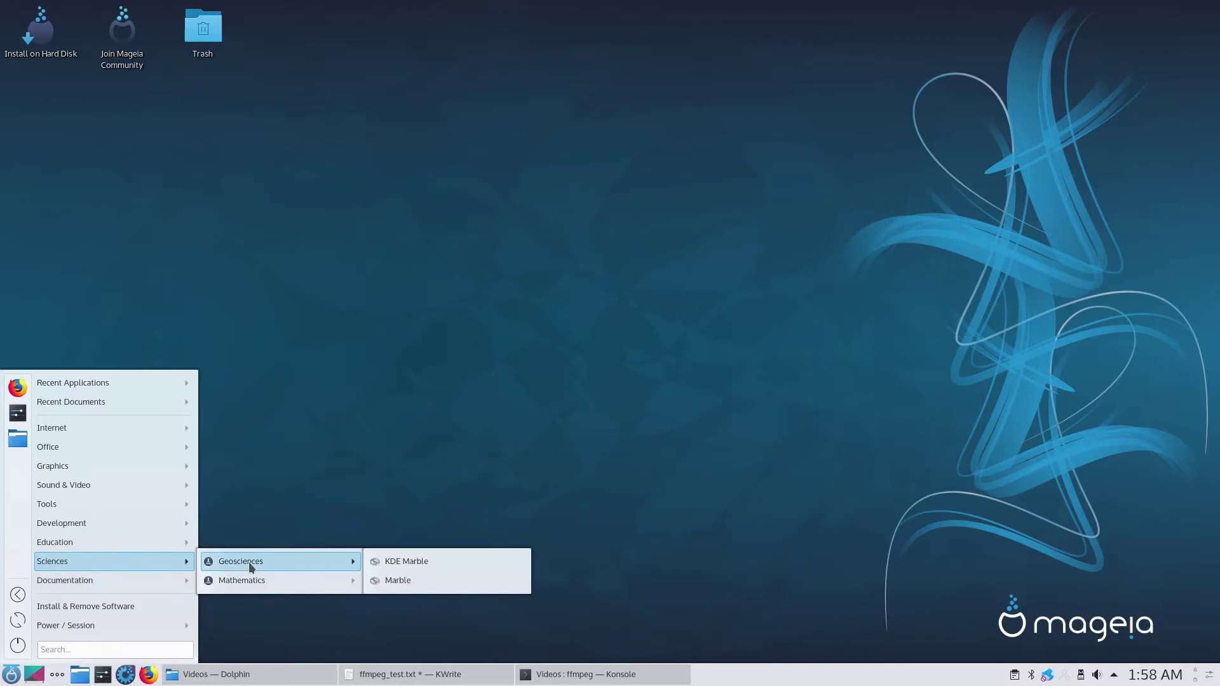
{"action": "mouse_move", "coordinate": [173, 545]}
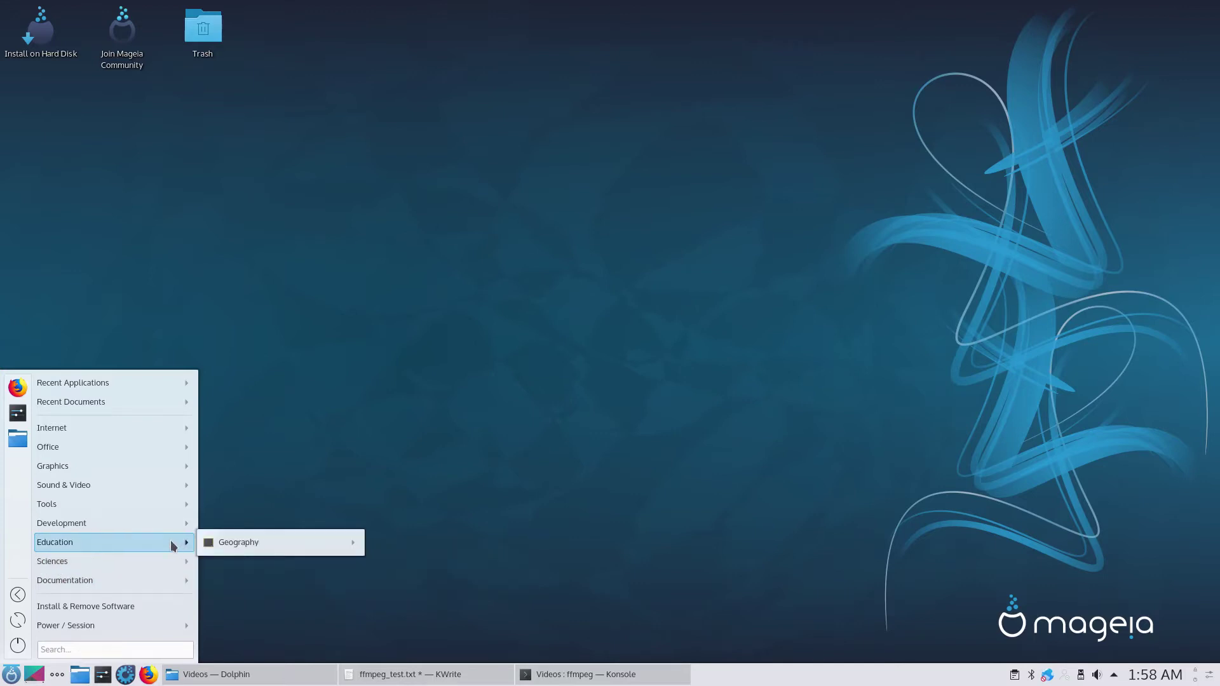
{"action": "mouse_move", "coordinate": [272, 523]}
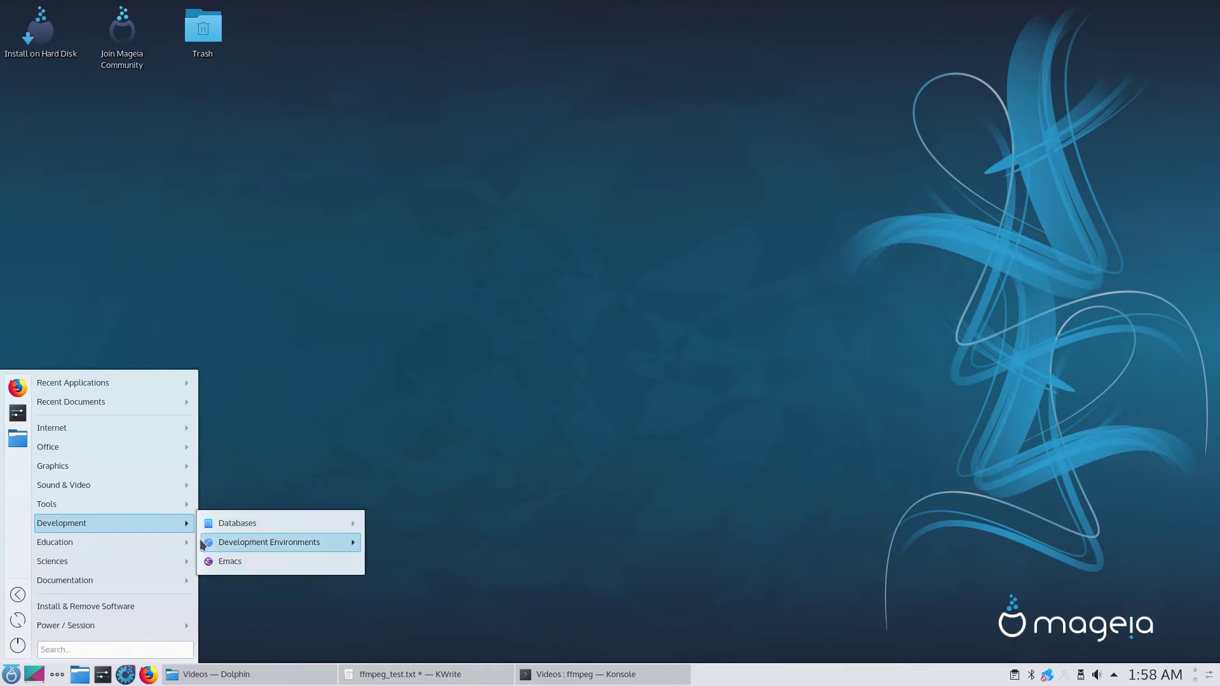
{"action": "mouse_move", "coordinate": [151, 507]}
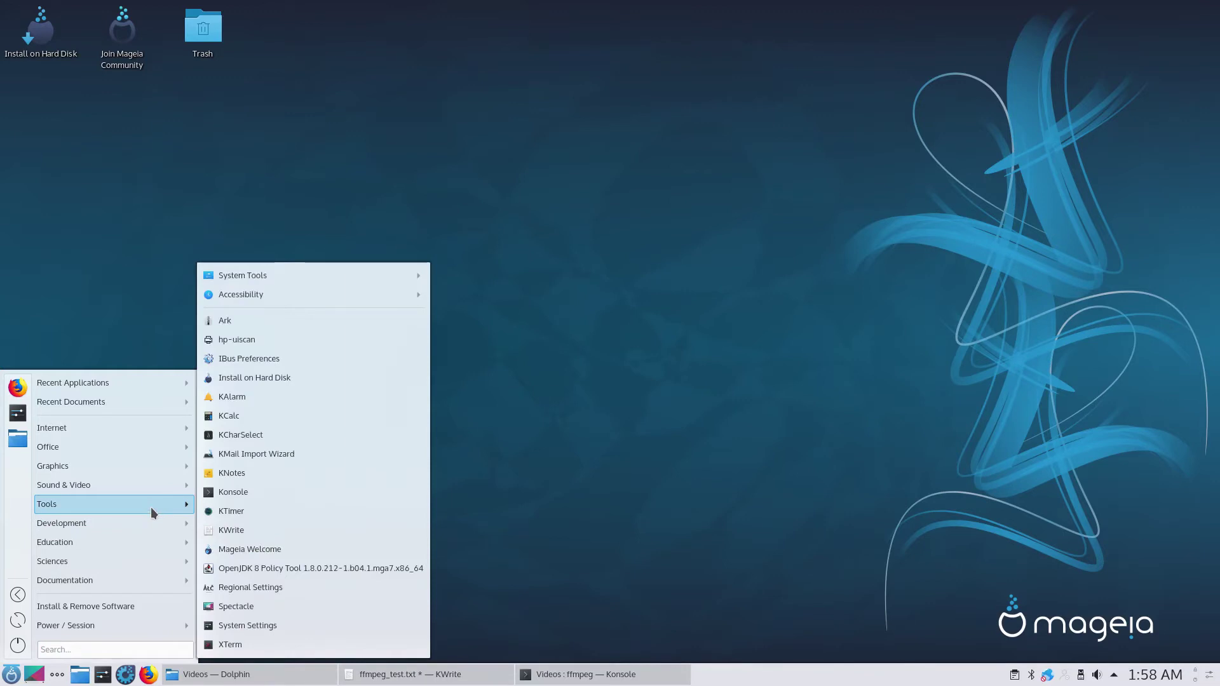
{"action": "mouse_move", "coordinate": [317, 276]}
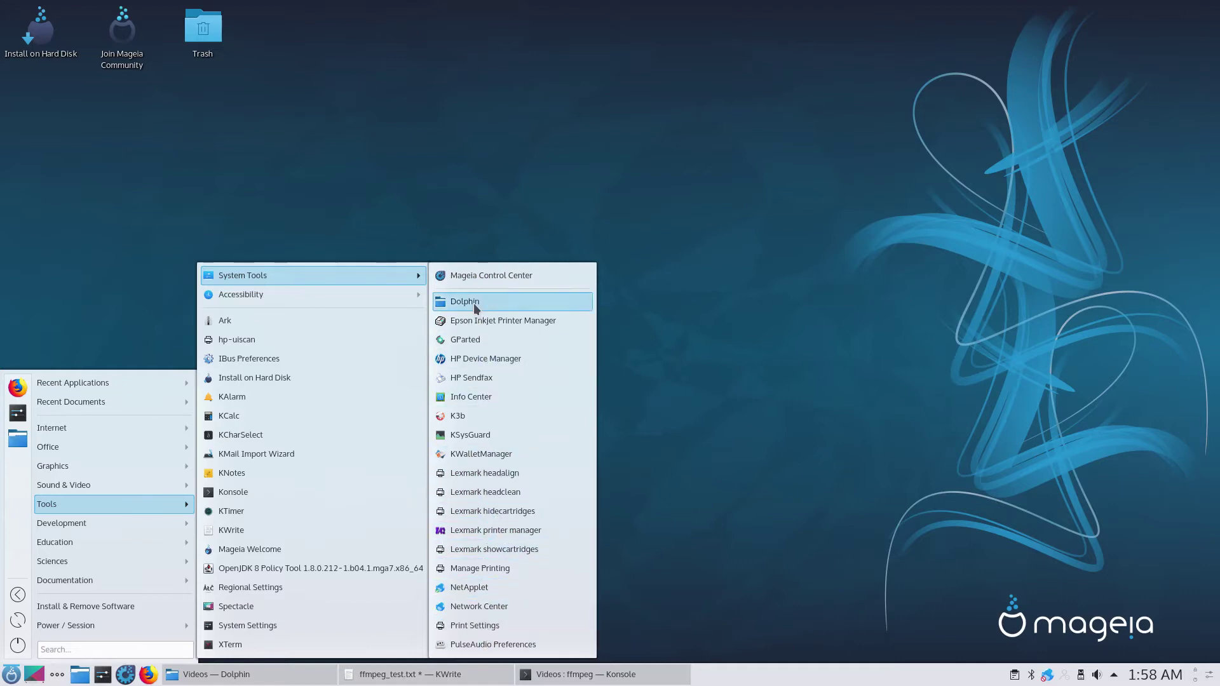
{"action": "mouse_move", "coordinate": [394, 297]}
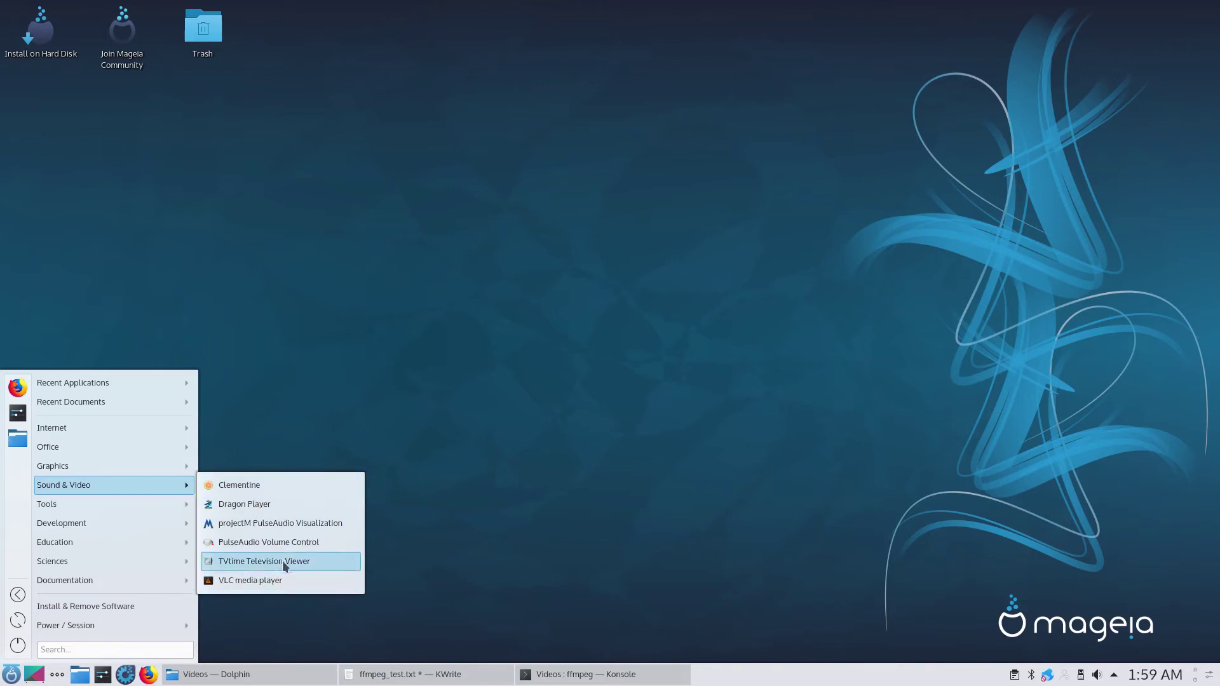
Step: Launch digiKam from the Graphics applications and move its window away from the screen corner
{"action": "mouse_move", "coordinate": [154, 461]}
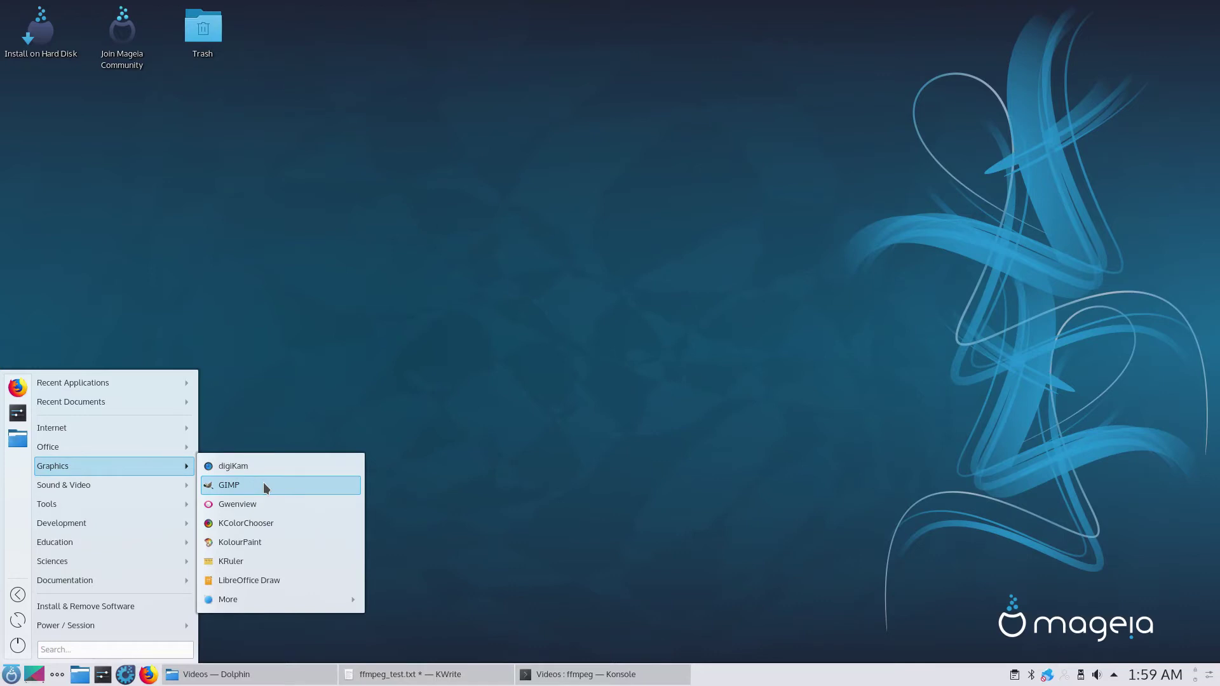
{"action": "left_click", "coordinate": [251, 464]}
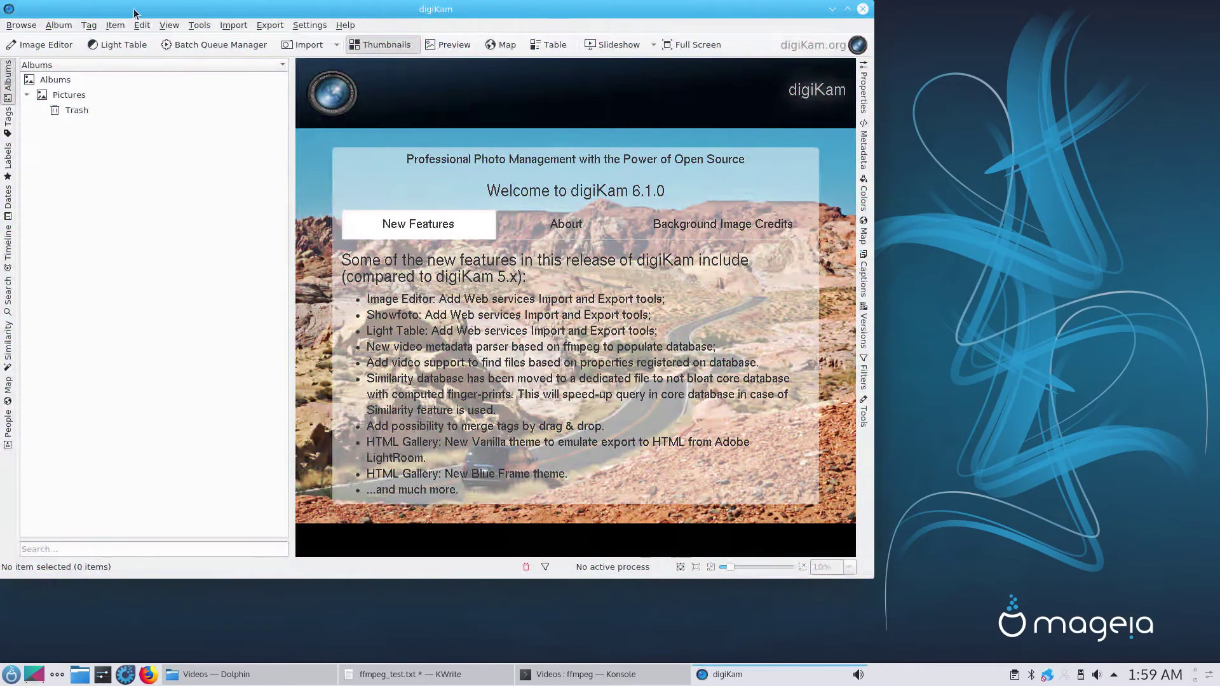
{"action": "left_click_drag", "start_coordinate": [135, 13], "coordinate": [240, 24]}
Step: Look through digiKam's Tools, Settings, Import and Item commands without choosing any
{"action": "left_click", "coordinate": [305, 36]}
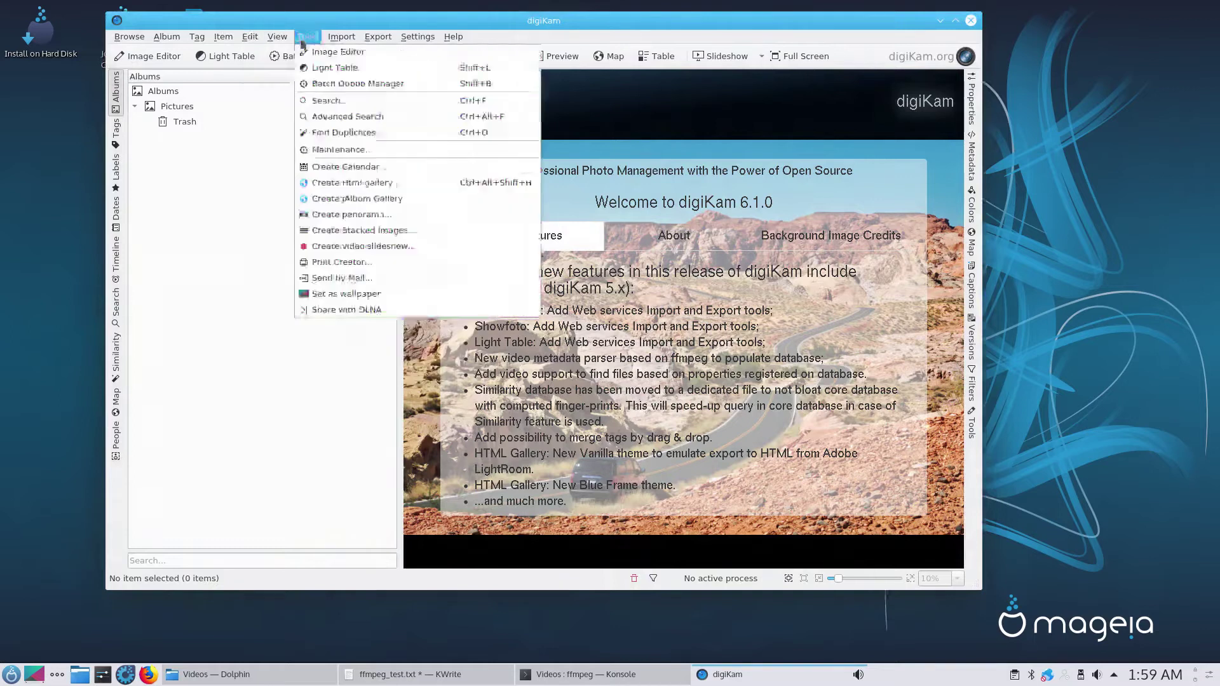
{"action": "mouse_move", "coordinate": [378, 37]}
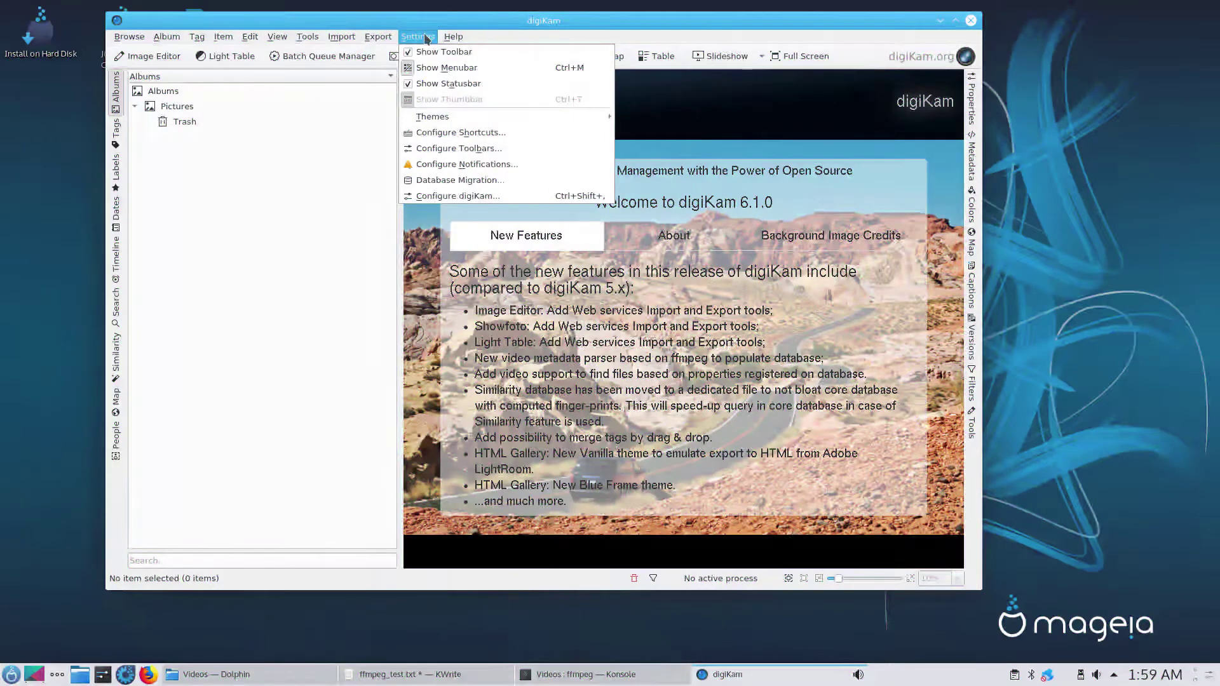
{"action": "mouse_move", "coordinate": [339, 40]}
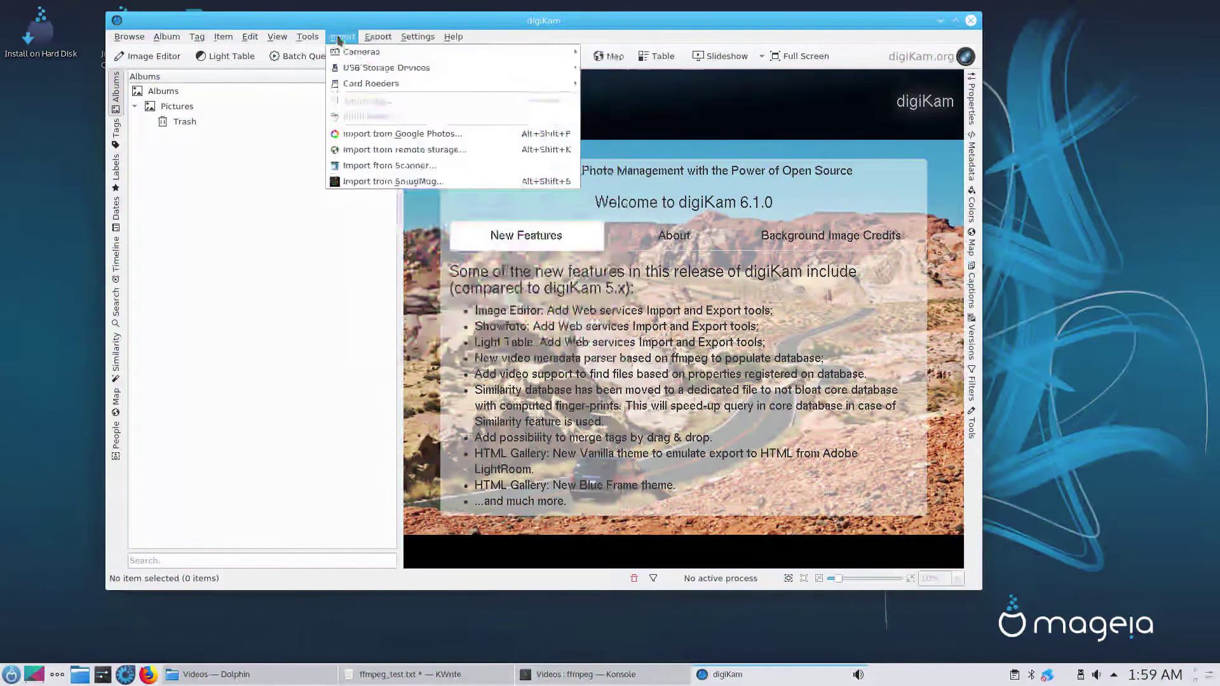
{"action": "mouse_move", "coordinate": [236, 41]}
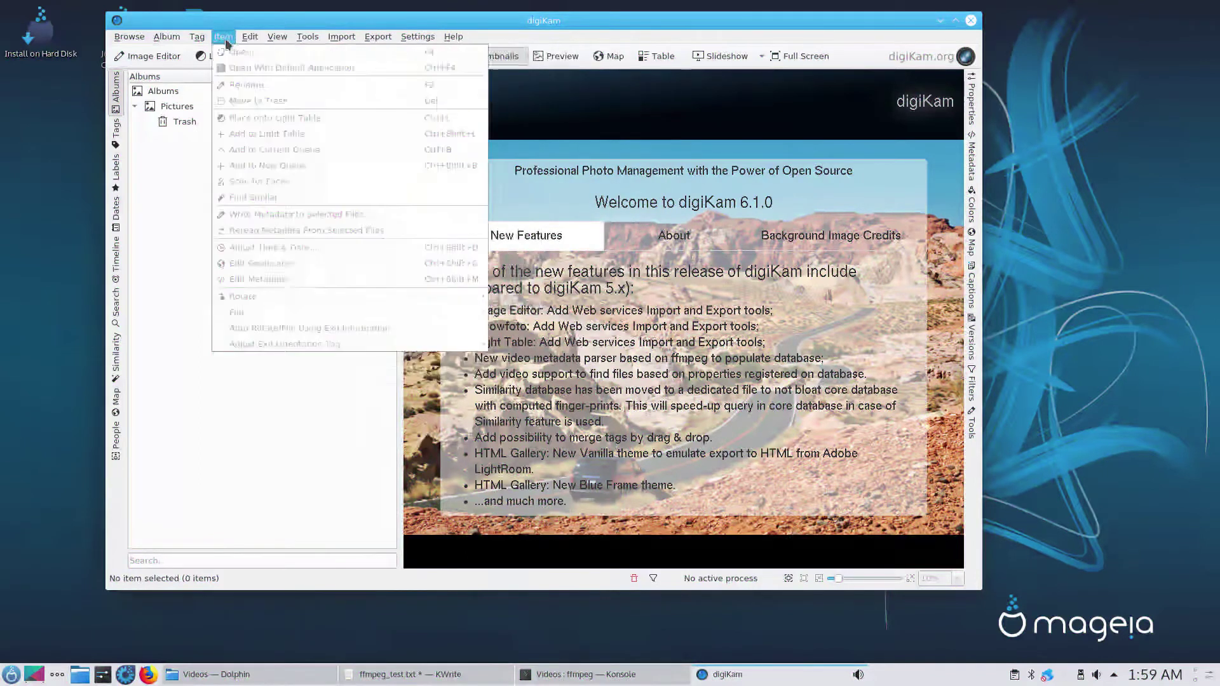
{"action": "key", "text": "Escape"}
Step: Examine digiKam's Search, Timeline, Dates, Labels, Albums, Tags and People views, and close digiKam
{"action": "left_click", "coordinate": [115, 304]}
{"action": "left_click", "coordinate": [116, 254]}
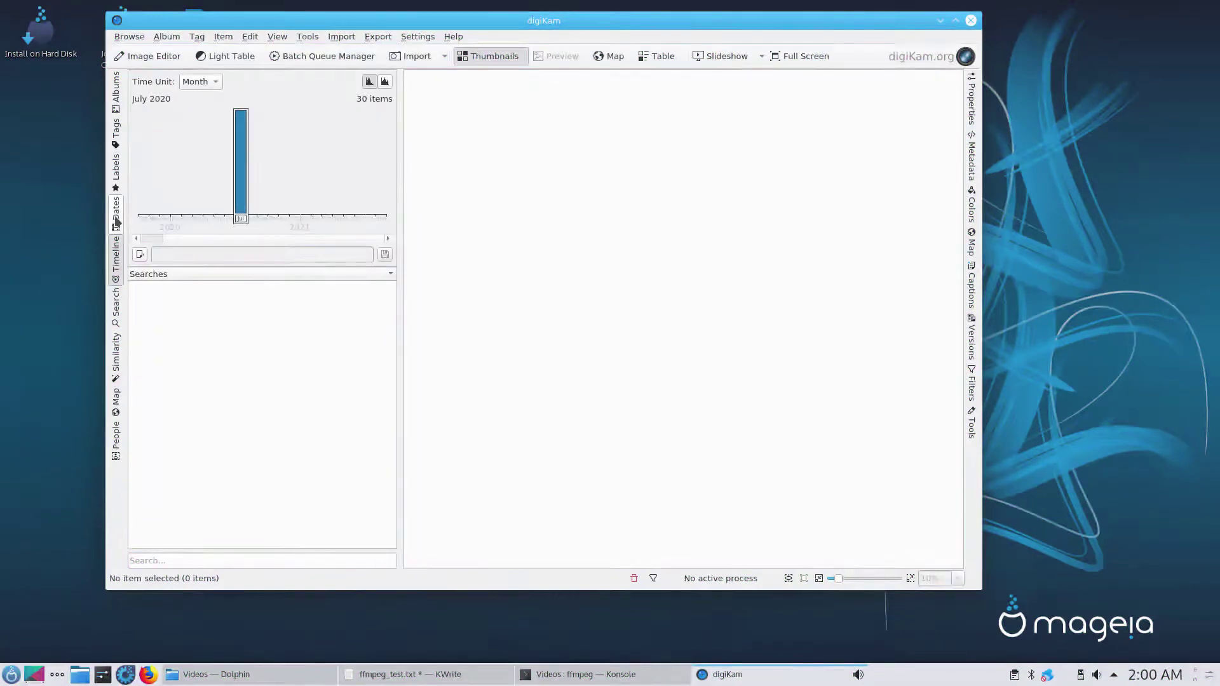
{"action": "left_click", "coordinate": [115, 213]}
{"action": "left_click", "coordinate": [116, 169]}
{"action": "left_click", "coordinate": [115, 89]}
{"action": "left_click", "coordinate": [116, 132]}
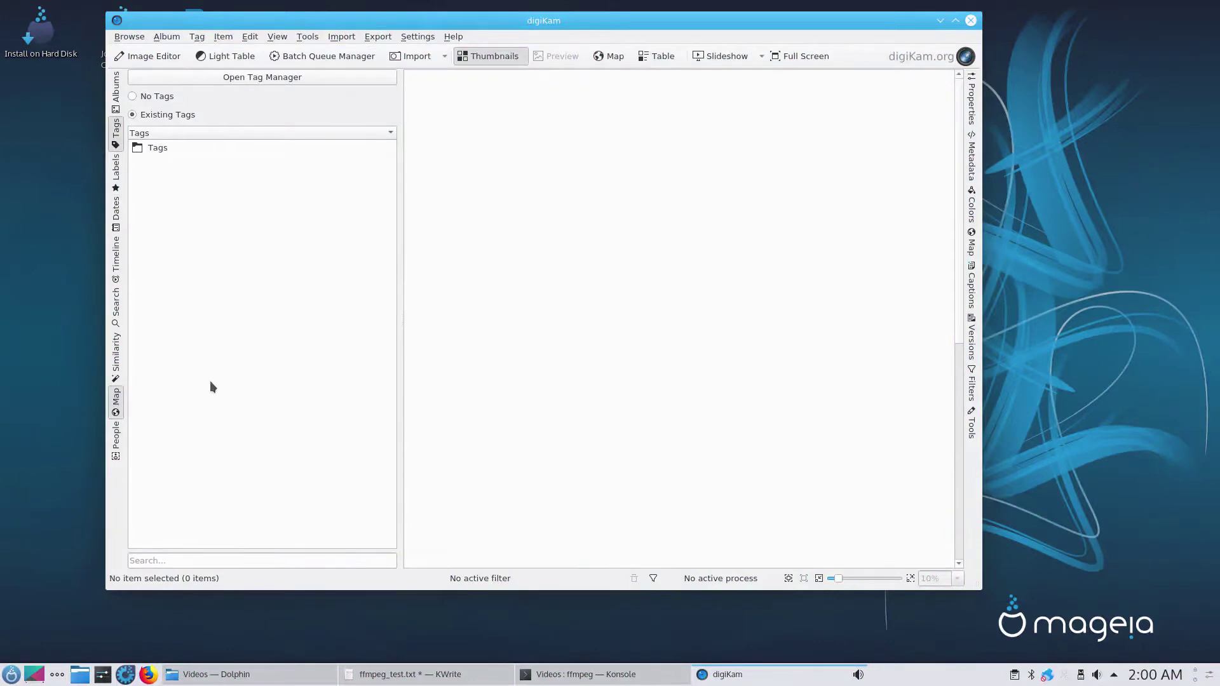
{"action": "left_click", "coordinate": [444, 58]}
{"action": "left_click", "coordinate": [444, 24]}
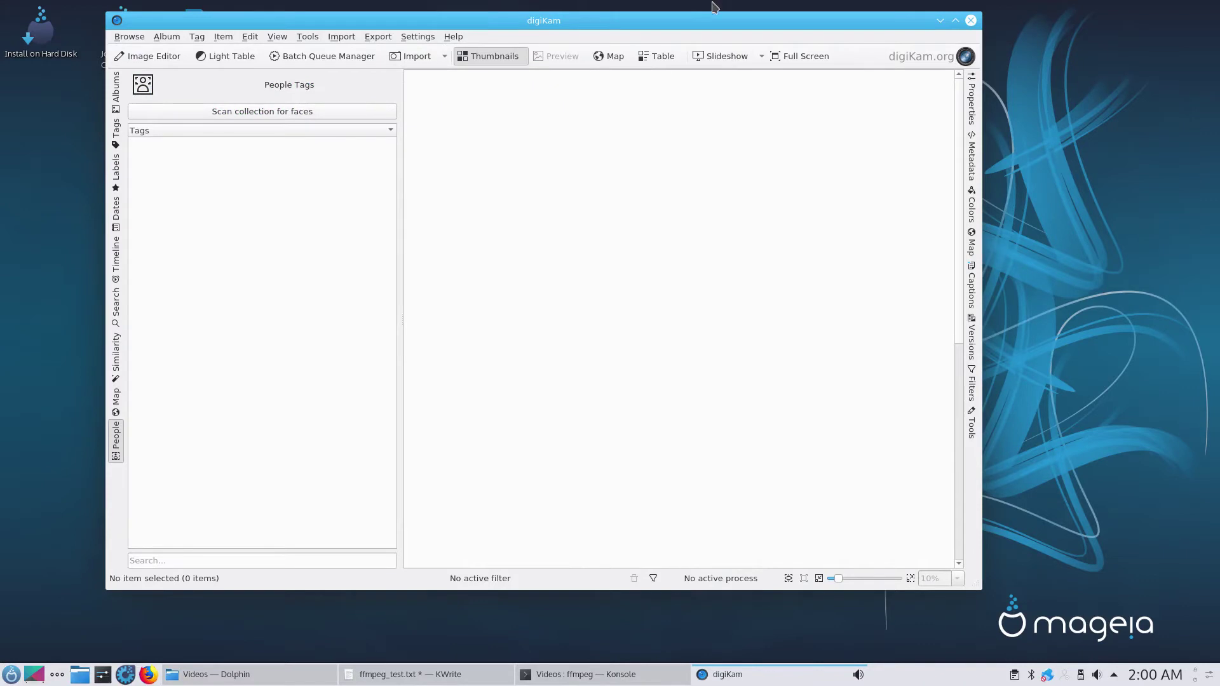
{"action": "left_click", "coordinate": [971, 21]}
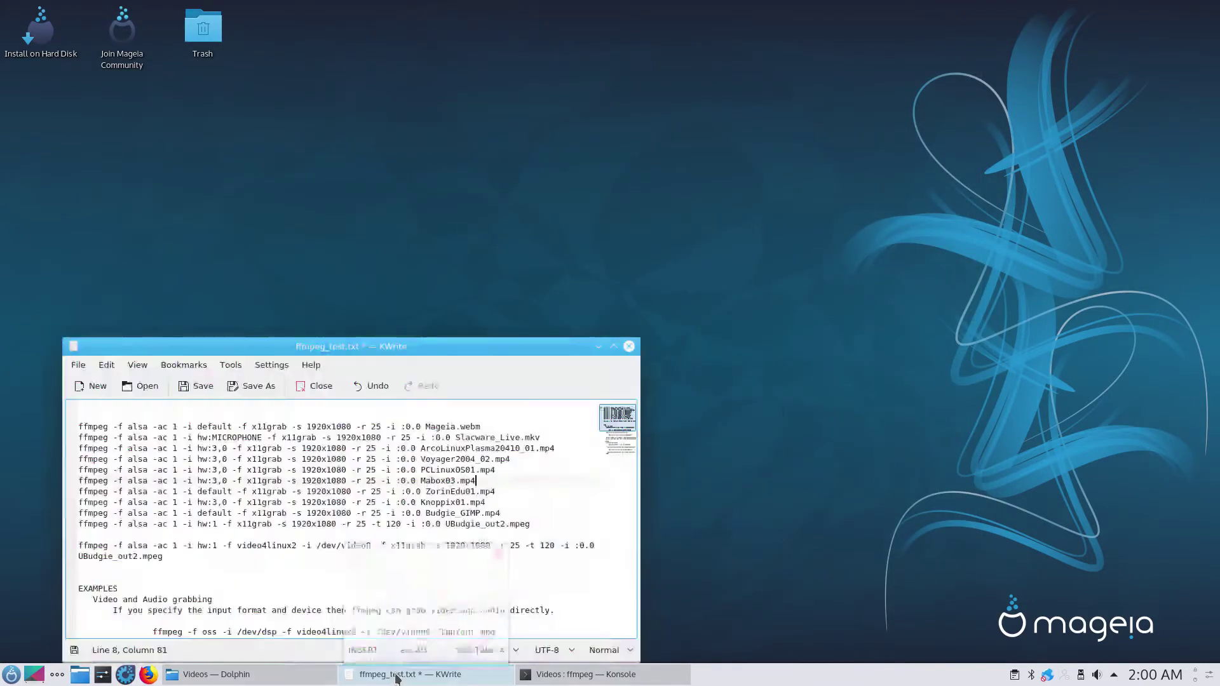
Step: Check the permissions of kdenlive-19.12.3-x86_64.appimage in the home Downloads folder and accept its properties
{"action": "left_click", "coordinate": [259, 675]}
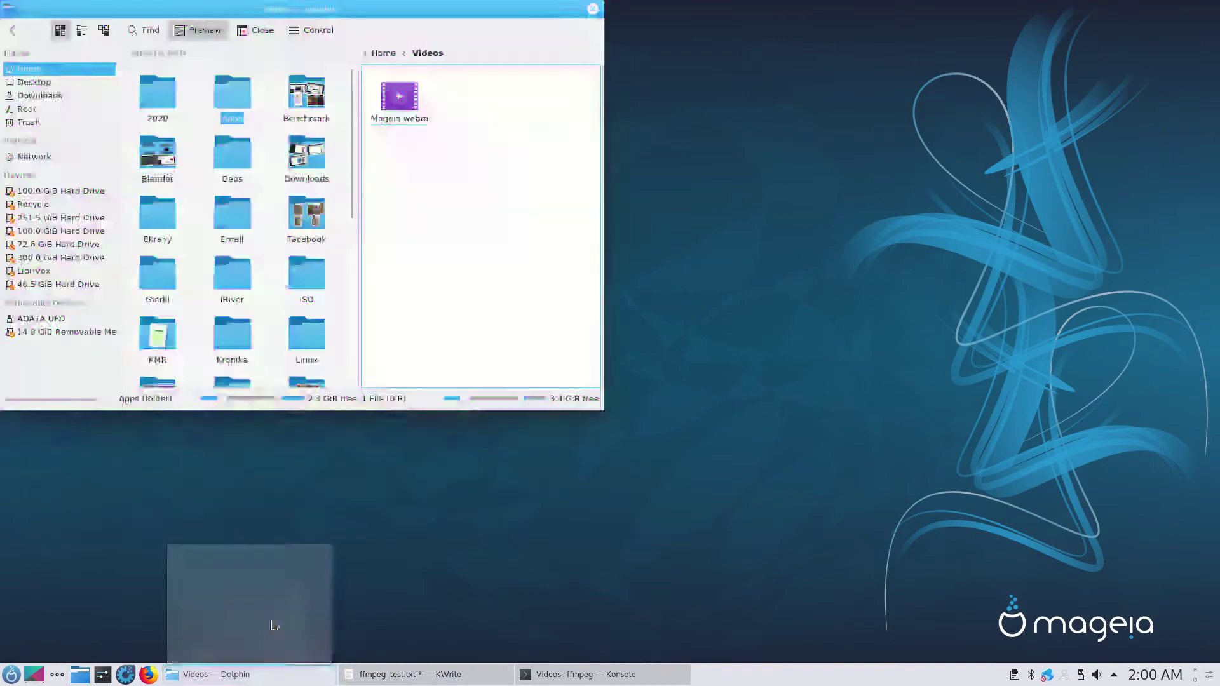
{"action": "left_click", "coordinate": [383, 55]}
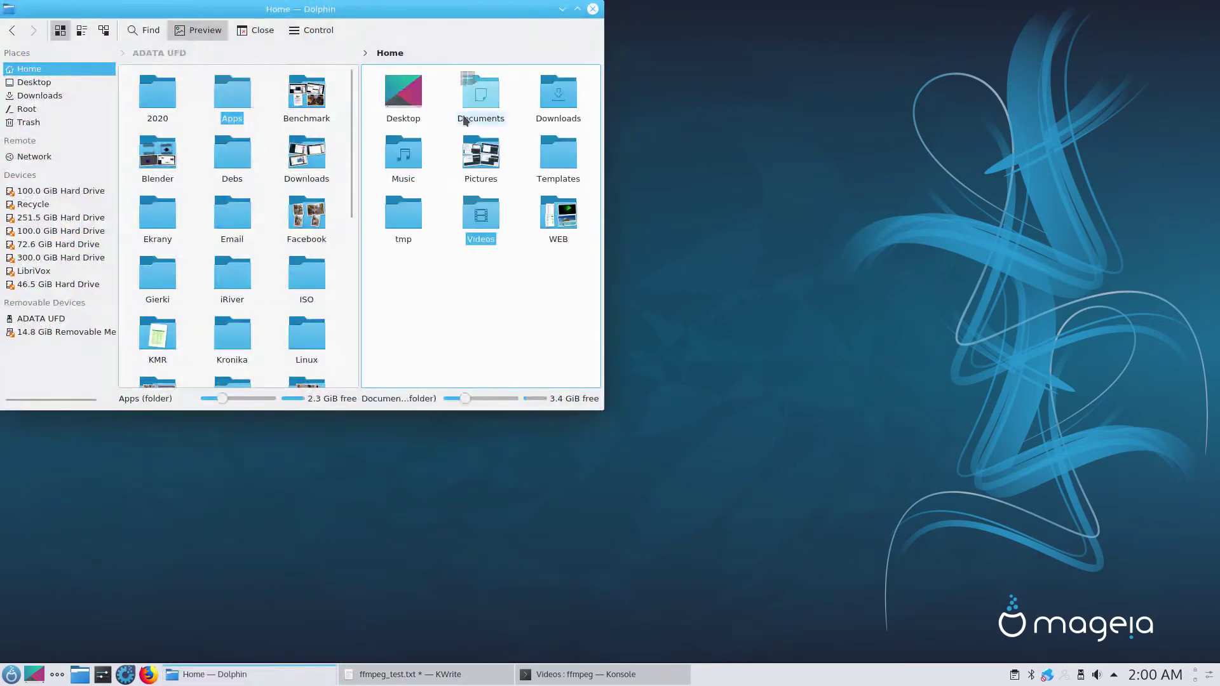
{"action": "left_click", "coordinate": [559, 95]}
{"action": "right_click", "coordinate": [399, 95]}
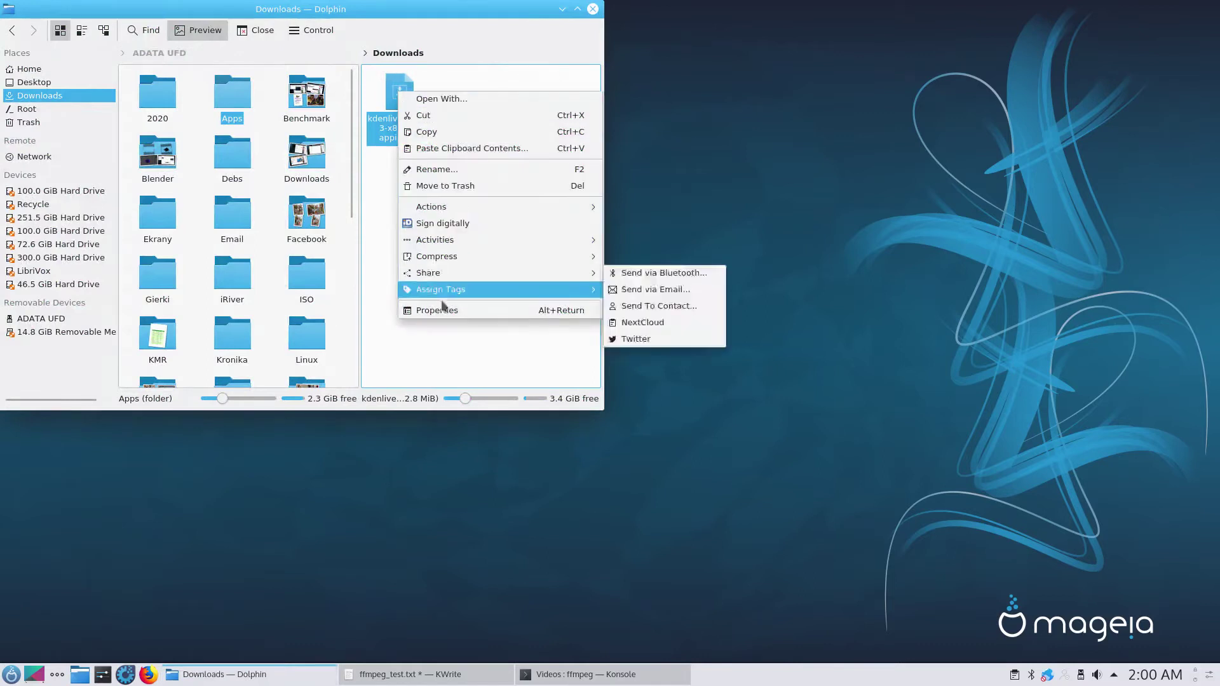
{"action": "left_click", "coordinate": [425, 310]}
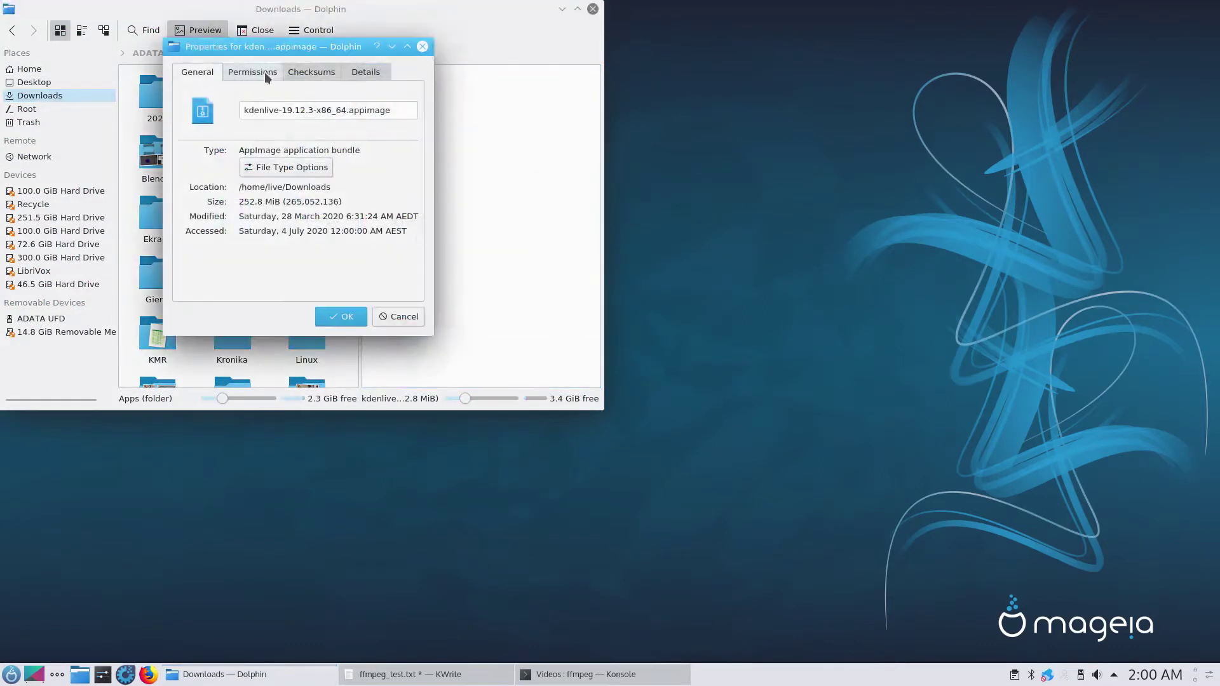
{"action": "left_click", "coordinate": [264, 72]}
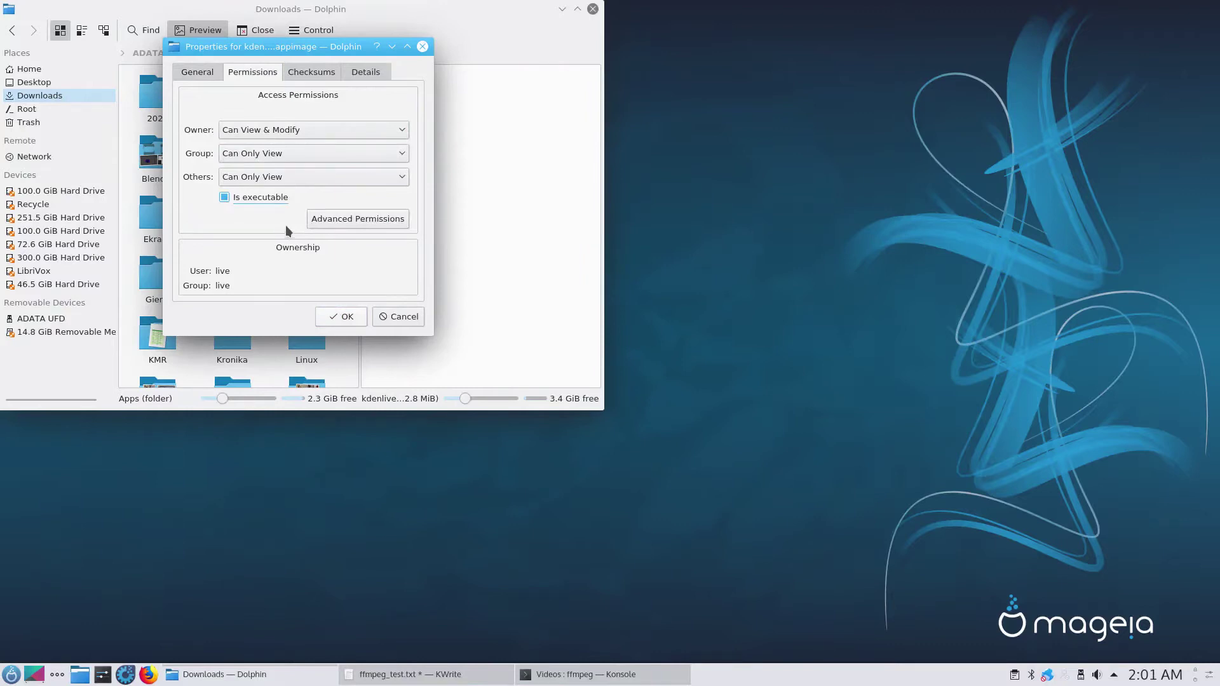
{"action": "left_click", "coordinate": [339, 317]}
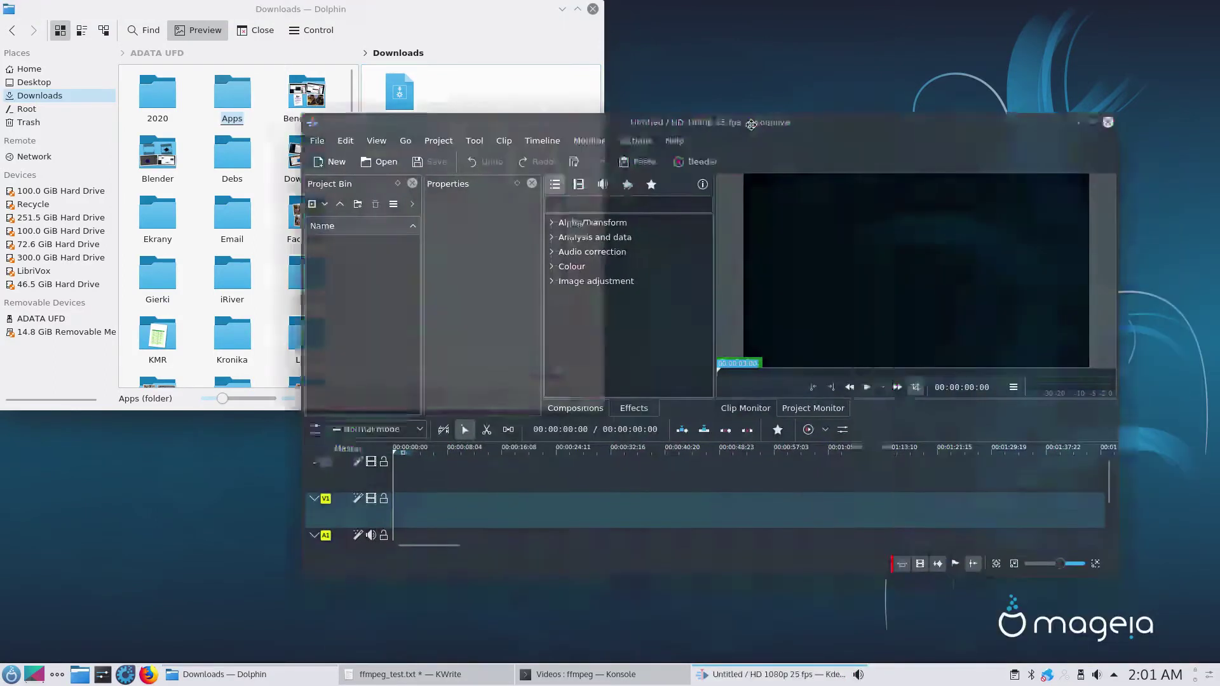
Step: Run the Kdenlive AppImage, reposition its window higher on the desktop and minimise the file manager behind it
{"action": "left_click_drag", "start_coordinate": [752, 124], "coordinate": [702, 55]}
{"action": "left_click", "coordinate": [562, 9]}
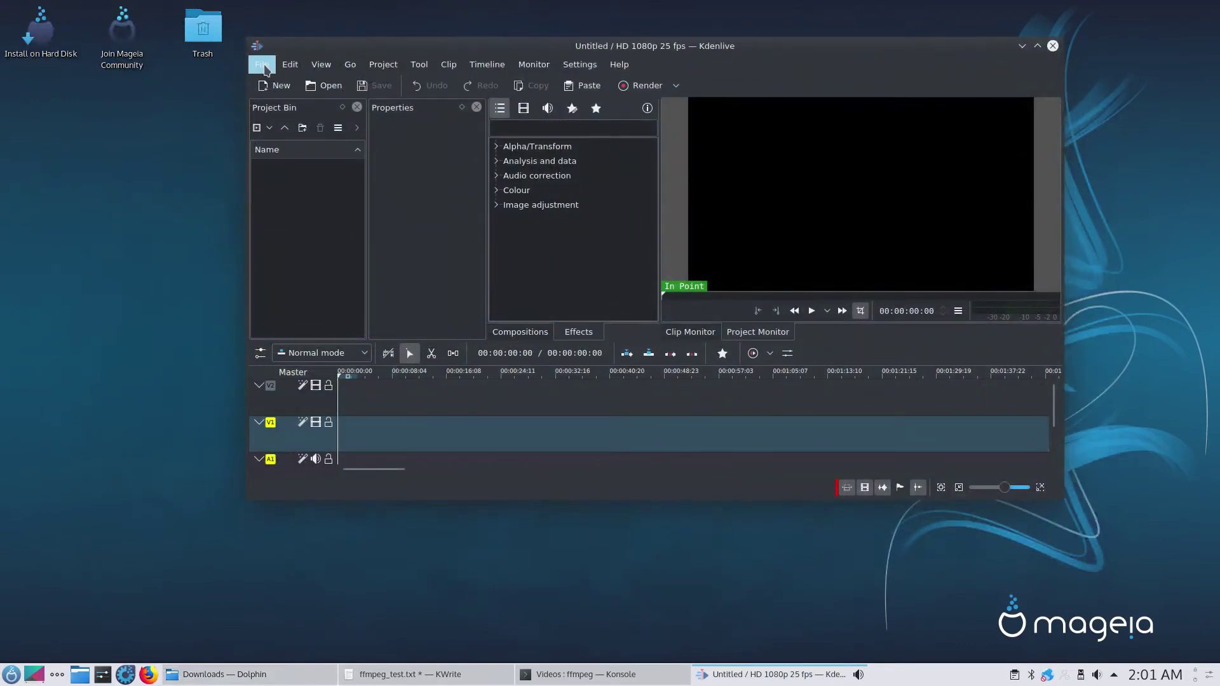
Step: Launch KDE Marble from the Geography group of the Education applications and close Kdenlive
{"action": "left_click", "coordinate": [15, 674]}
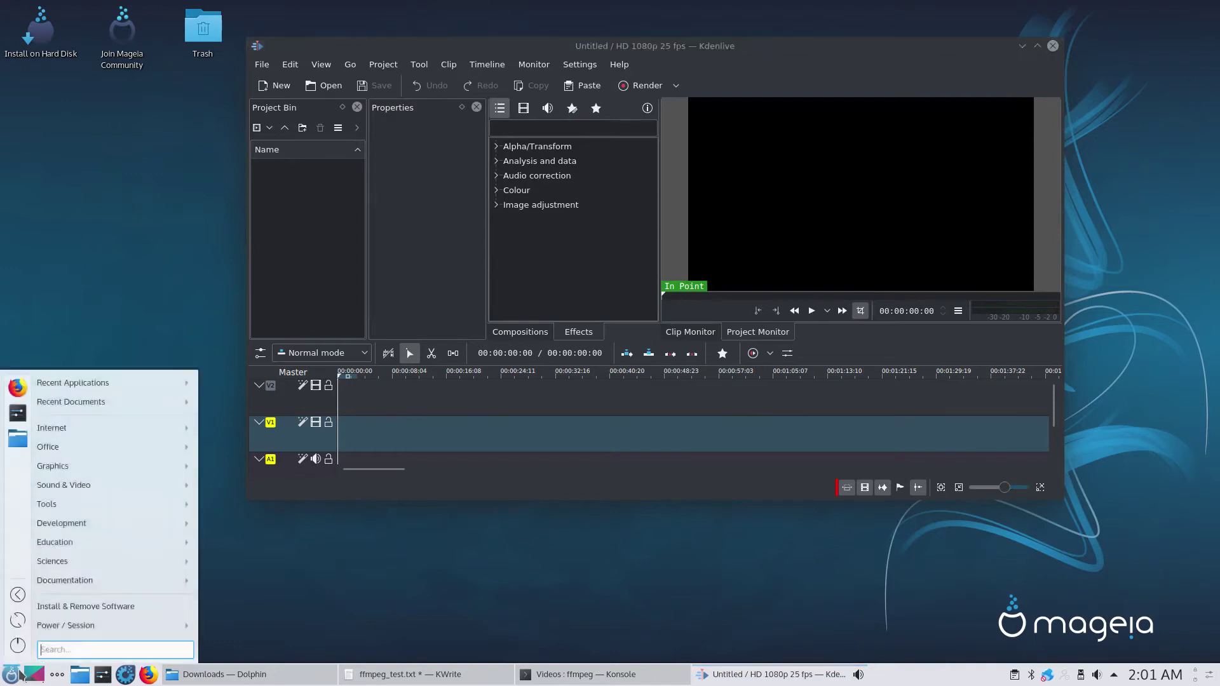
{"action": "mouse_move", "coordinate": [74, 590]}
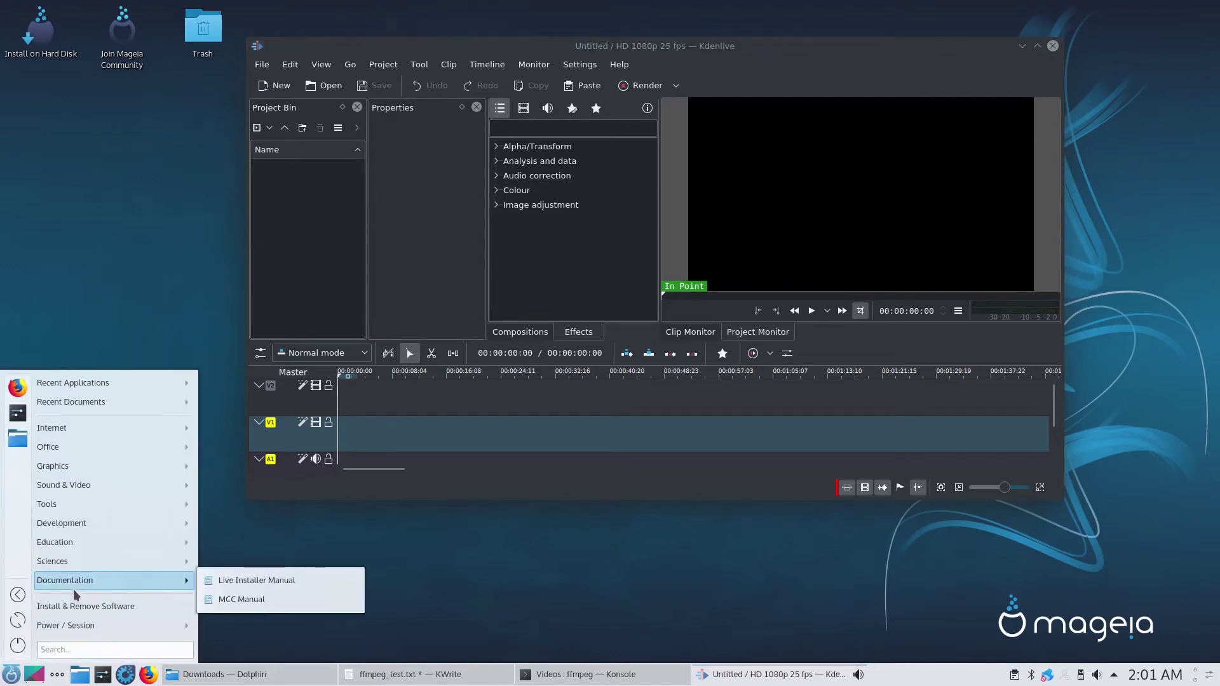
{"action": "mouse_move", "coordinate": [71, 561]}
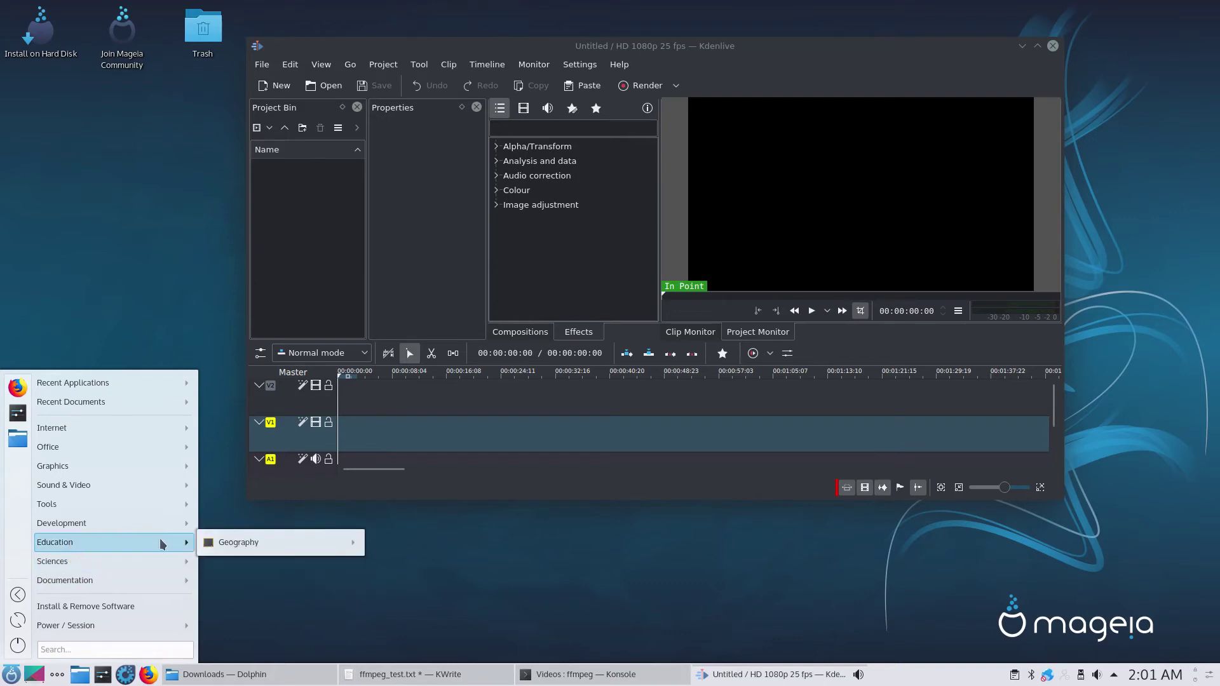
{"action": "mouse_move", "coordinate": [228, 544]}
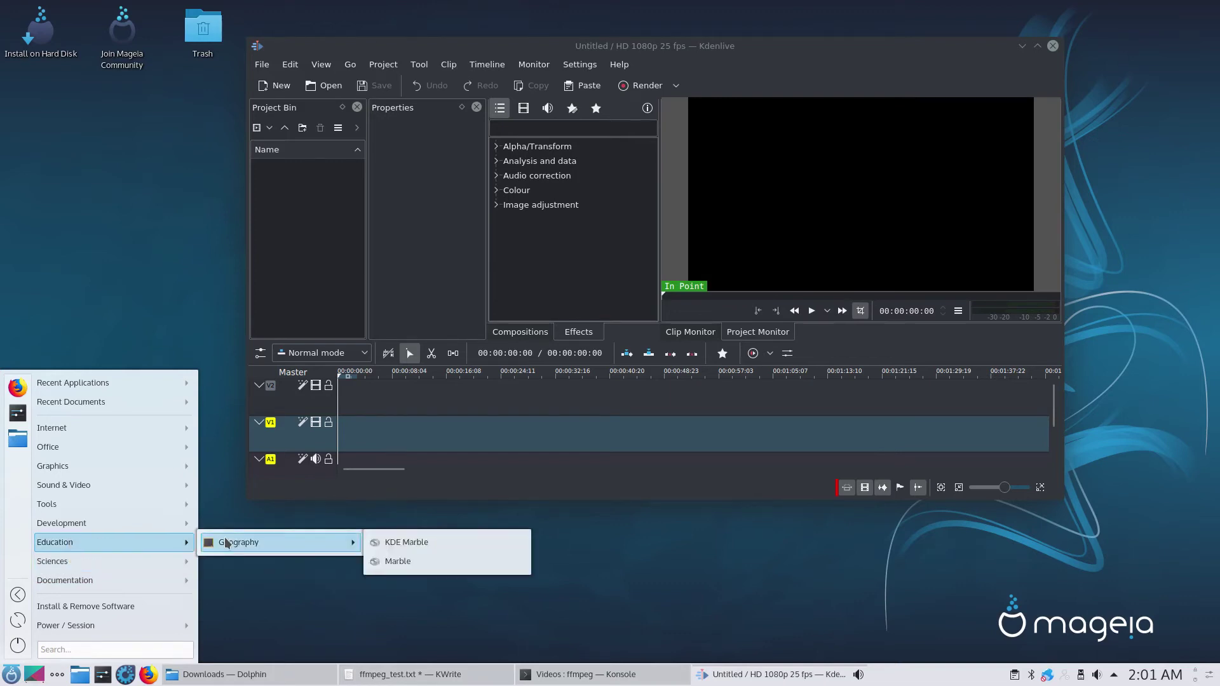
{"action": "left_click", "coordinate": [424, 543]}
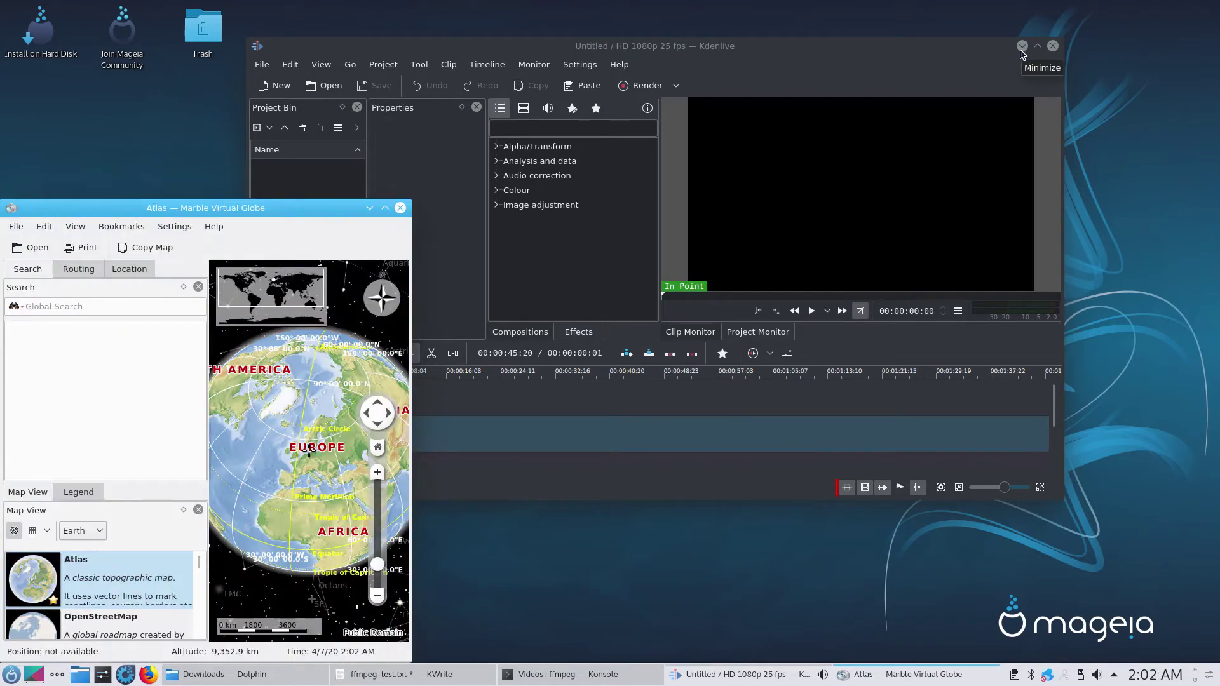
{"action": "left_click", "coordinate": [1053, 46]}
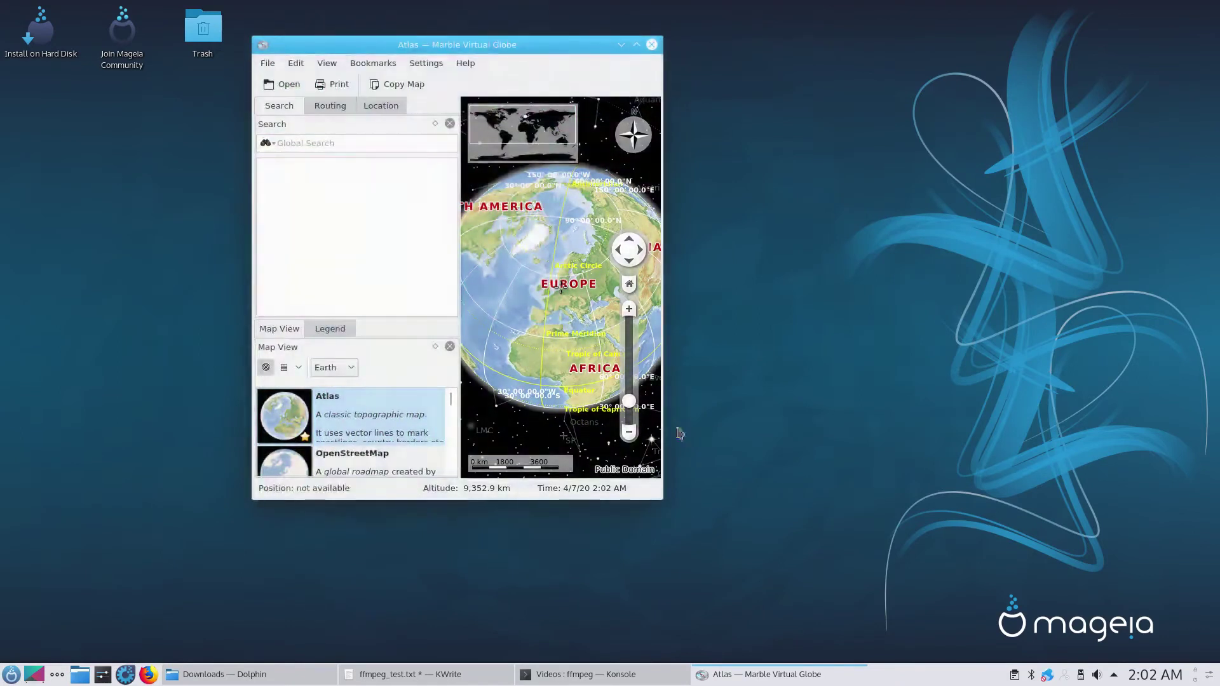
Step: Enlarge the Marble window and rotate the Atlas globe to view different continents
{"action": "left_click_drag", "start_coordinate": [663, 499], "coordinate": [1035, 652]}
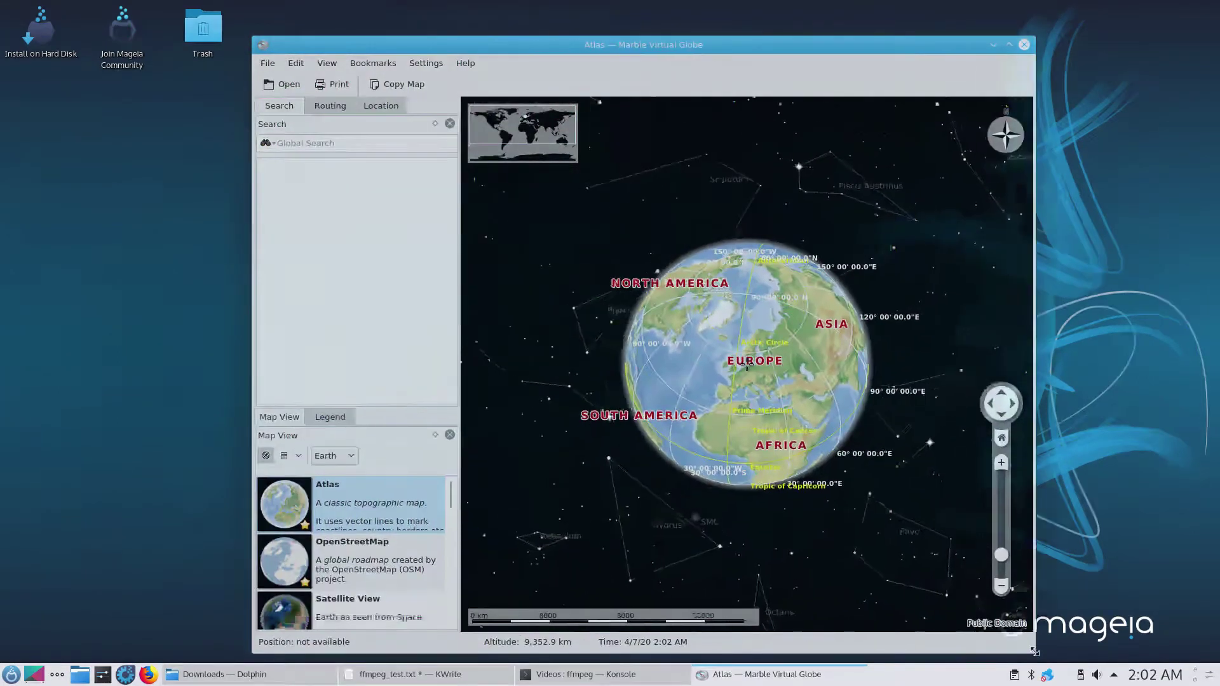
{"action": "left_click_drag", "start_coordinate": [771, 396], "coordinate": [726, 349]}
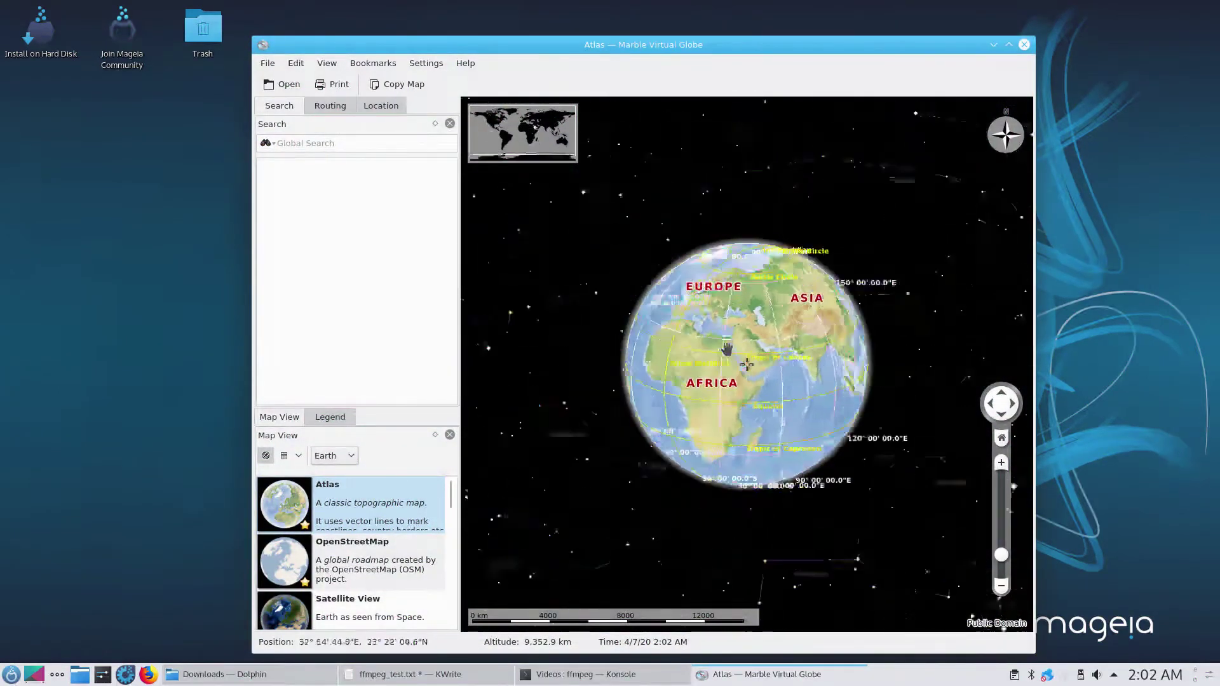
{"action": "left_click_drag", "start_coordinate": [665, 315], "coordinate": [813, 414]}
Step: Switch the globe to the Satellite View theme and zoom in on Poland
{"action": "key", "text": "Down"}
{"action": "key", "text": "Down"}
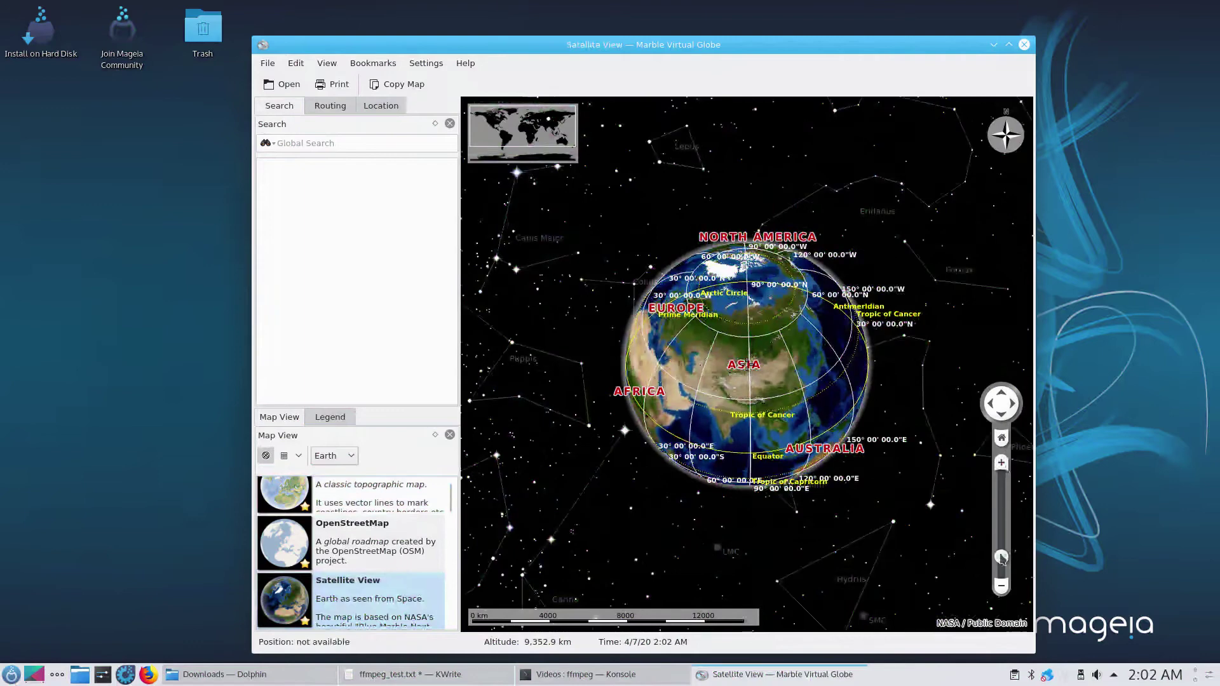
{"action": "scroll", "coordinate": [705, 292], "scroll_direction": "up", "scroll_amount": 5}
{"action": "left_click_drag", "start_coordinate": [911, 321], "coordinate": [822, 383]}
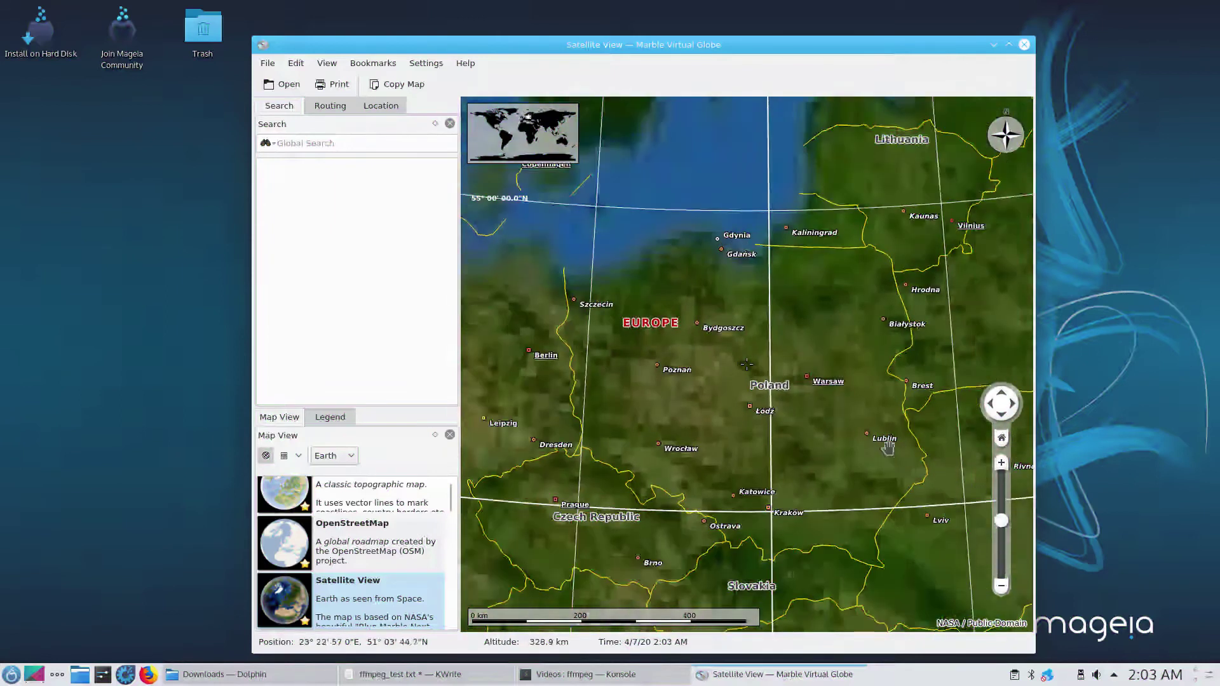
Step: Switch the globe to the Historical Map 1689 theme and examine Europe and North America on it
{"action": "scroll", "coordinate": [287, 552], "scroll_direction": "down", "scroll_amount": 4}
{"action": "scroll", "coordinate": [287, 552], "scroll_direction": "up", "scroll_amount": 2}
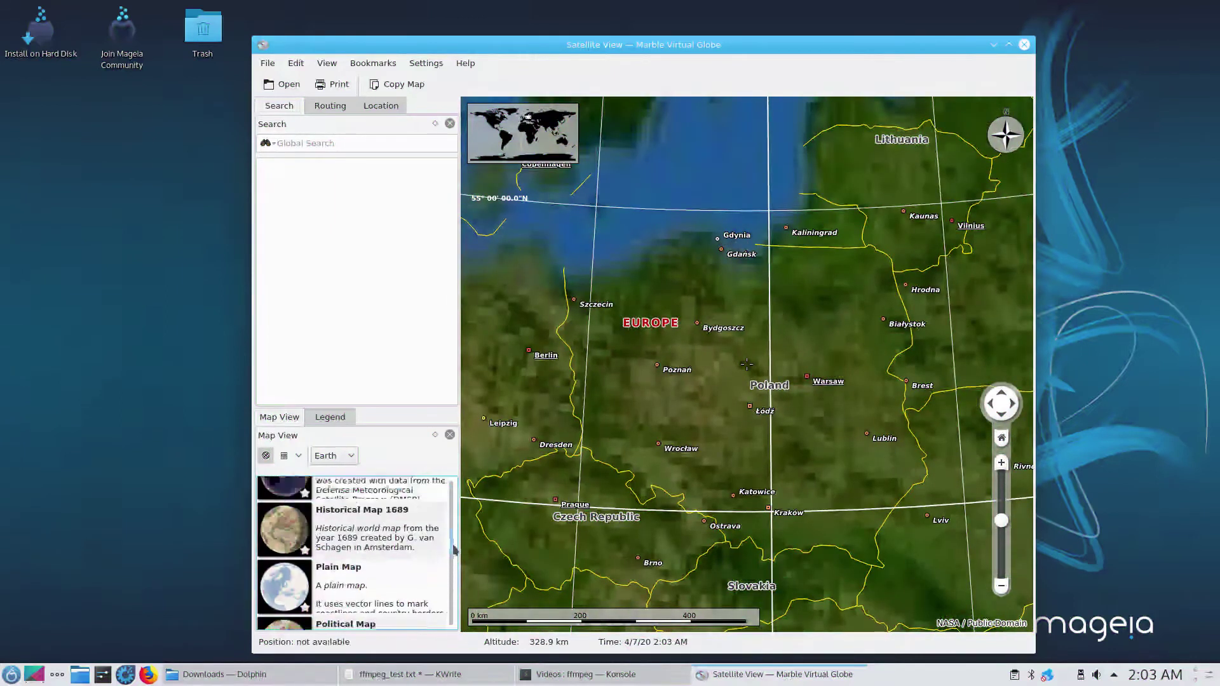
{"action": "left_click", "coordinate": [287, 551]}
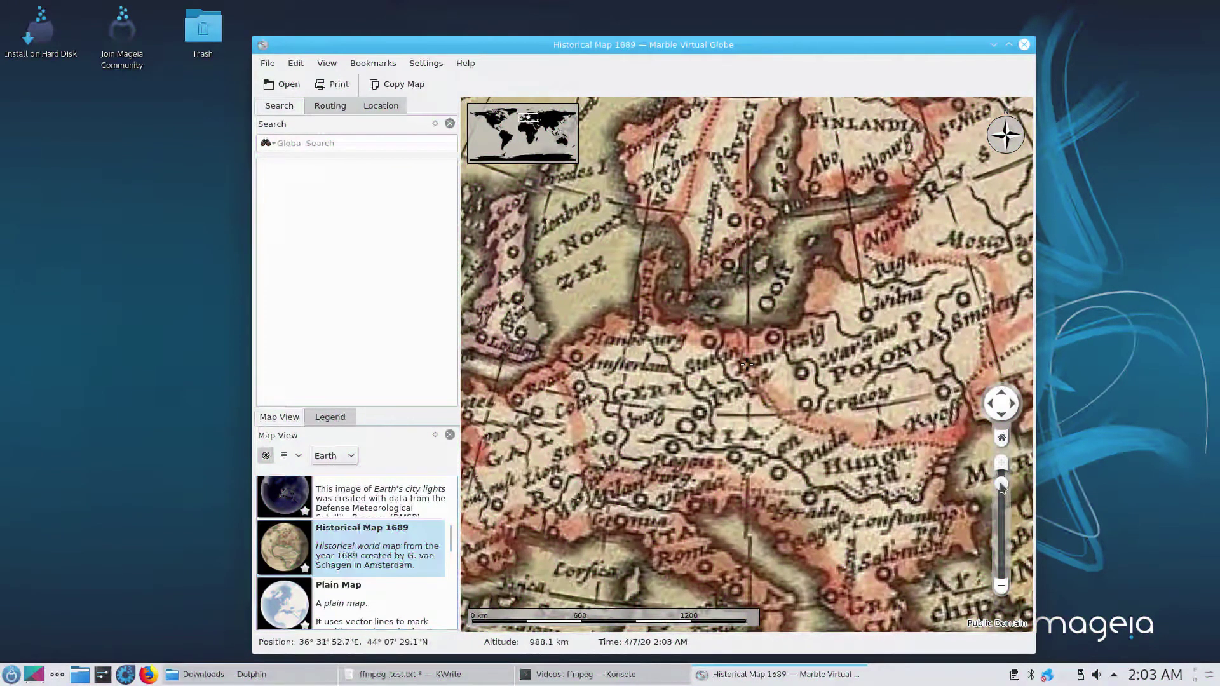
{"action": "scroll", "coordinate": [908, 481], "scroll_direction": "down", "scroll_amount": 5}
{"action": "left_click_drag", "start_coordinate": [909, 481], "coordinate": [829, 323]}
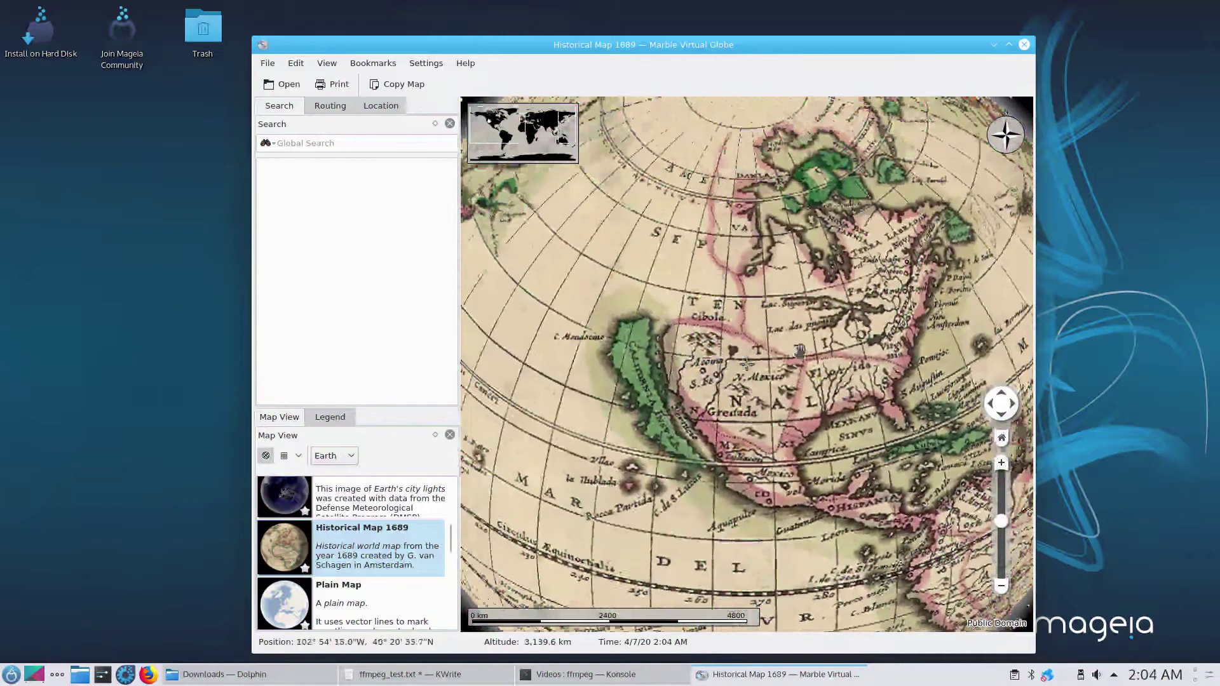
Step: Apply the Plain Map theme and maximise the Marble window
{"action": "left_click", "coordinate": [413, 591]}
{"action": "scroll", "coordinate": [451, 552], "scroll_direction": "down", "scroll_amount": 3}
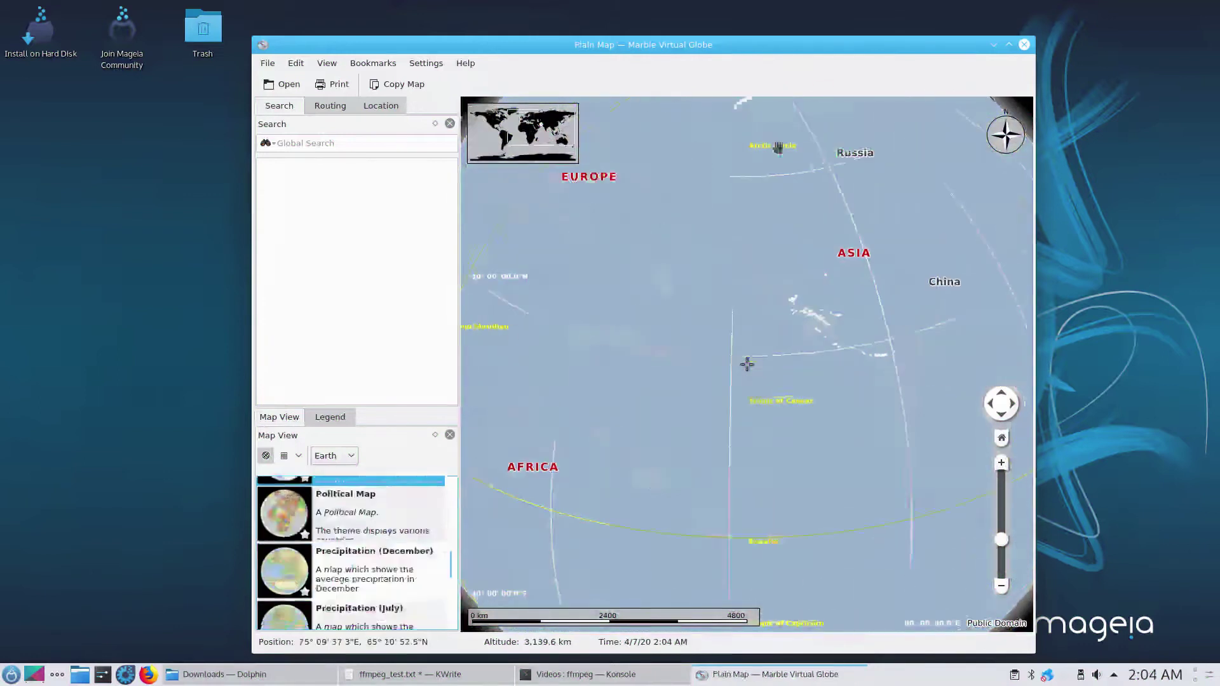
{"action": "key", "text": "super+Page_Up"}
Step: Browse the remaining map themes and try Sentinel2 Satellite Map and Precipitation (December)
{"action": "scroll", "coordinate": [197, 579], "scroll_direction": "down", "scroll_amount": 1}
{"action": "scroll", "coordinate": [198, 578], "scroll_direction": "down", "scroll_amount": 3}
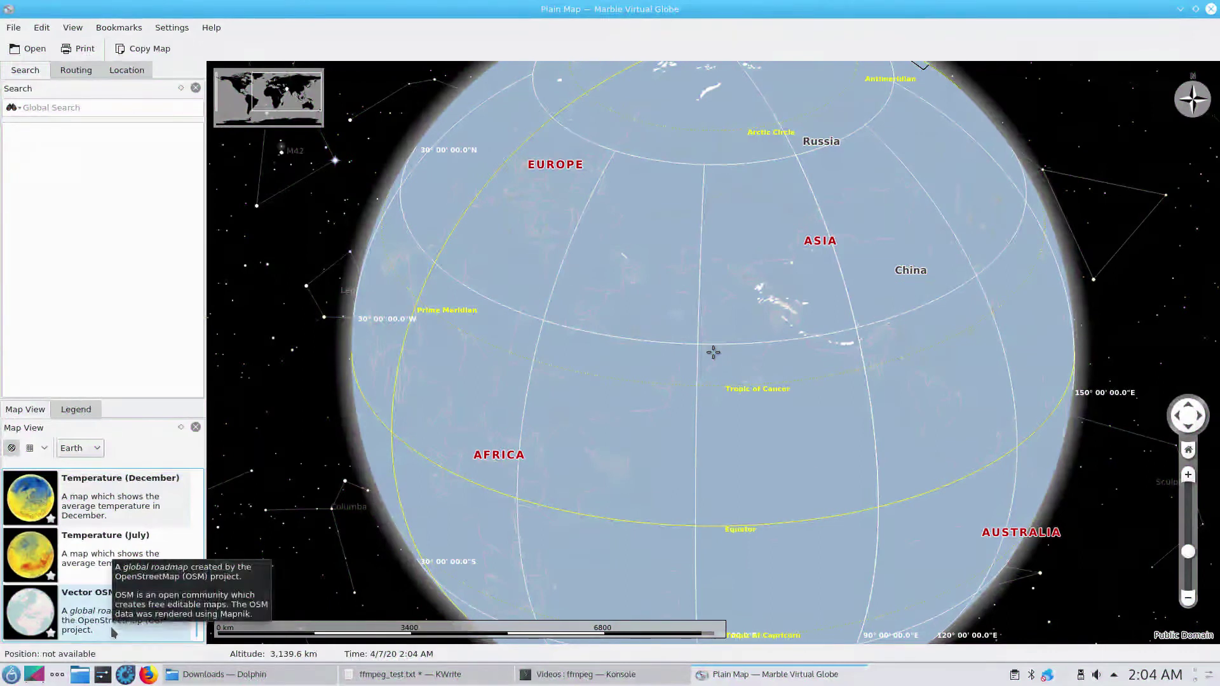
{"action": "scroll", "coordinate": [198, 611], "scroll_direction": "up", "scroll_amount": 3}
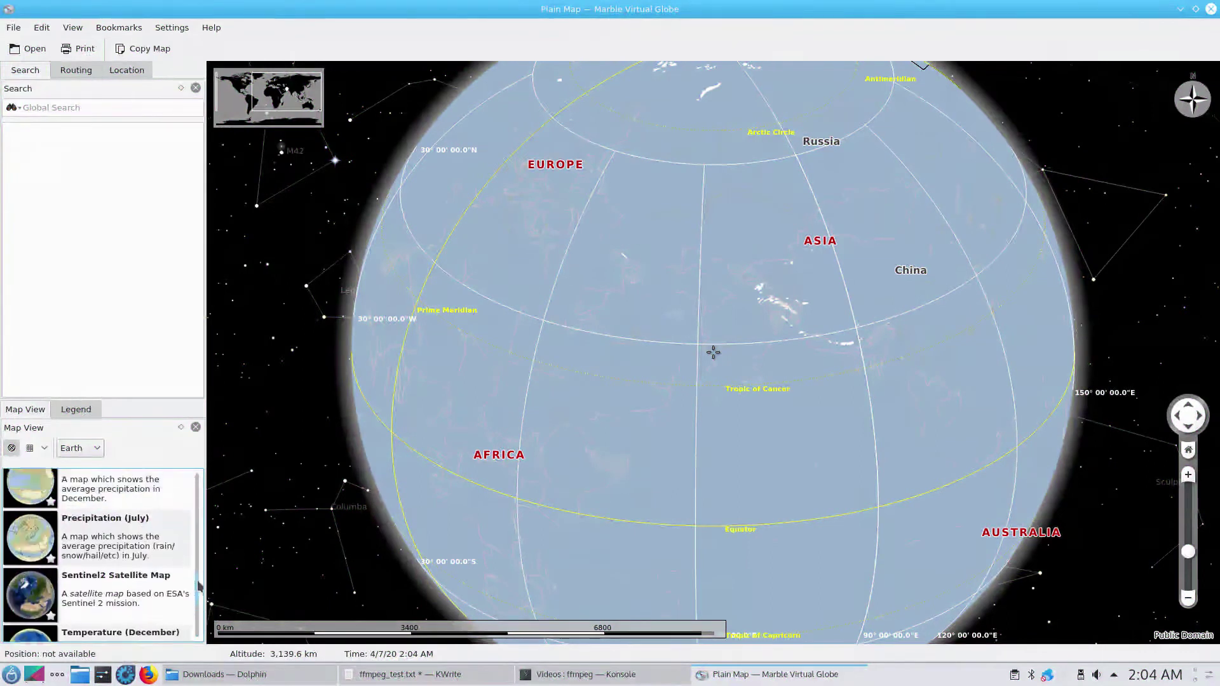
{"action": "left_click", "coordinate": [191, 597]}
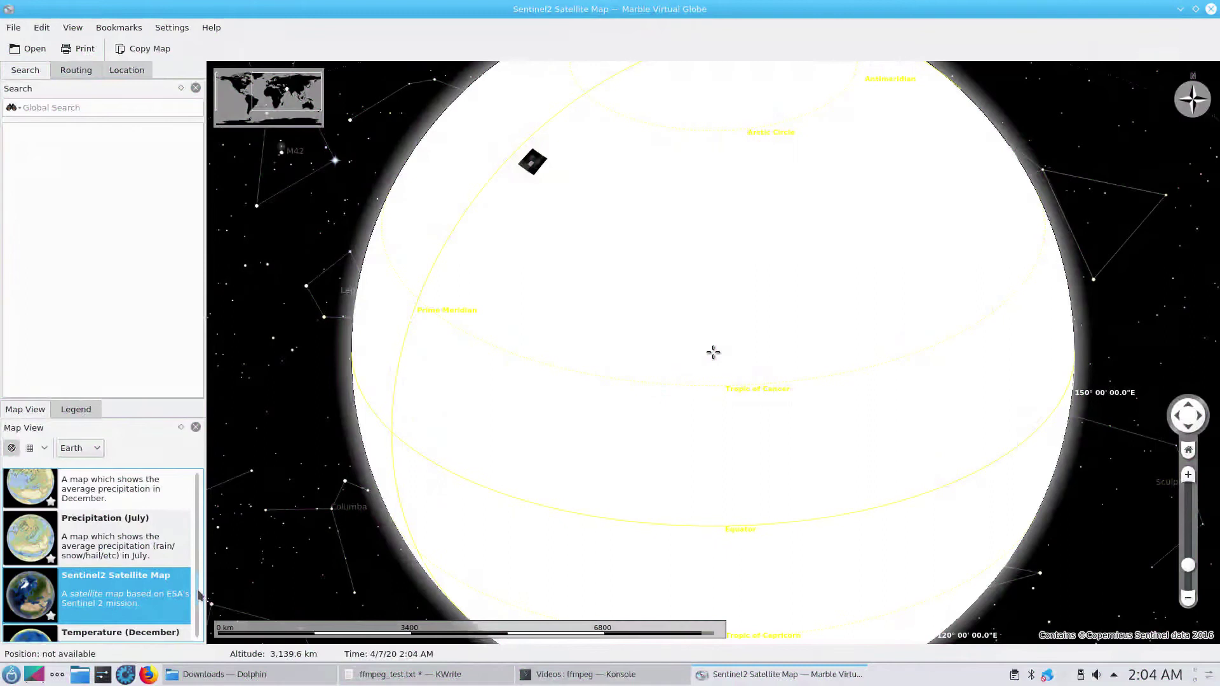
{"action": "scroll", "coordinate": [198, 588], "scroll_direction": "up", "scroll_amount": 2}
{"action": "left_click", "coordinate": [53, 564]}
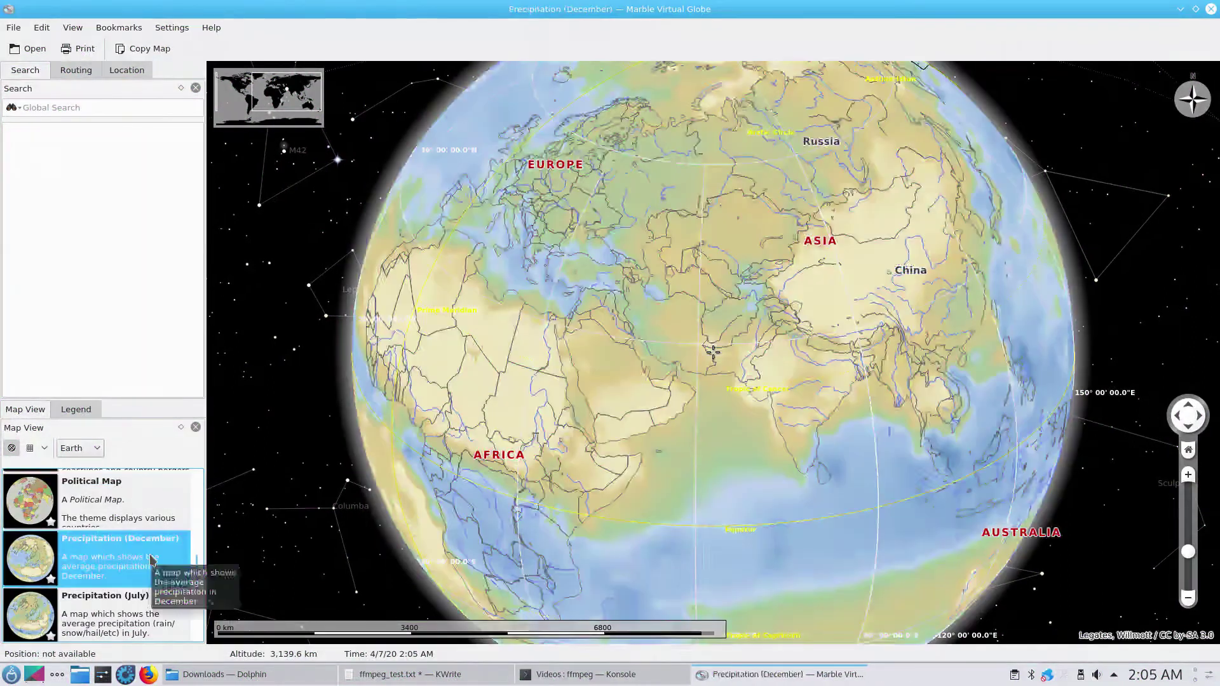
Step: Apply the Political Map theme, examine West Africa around Mali up close, and close Marble
{"action": "left_click", "coordinate": [114, 508]}
{"action": "left_click_drag", "start_coordinate": [546, 338], "coordinate": [796, 334]}
{"action": "left_click_drag", "start_coordinate": [1187, 550], "coordinate": [1190, 518]}
{"action": "key", "text": "Down"}
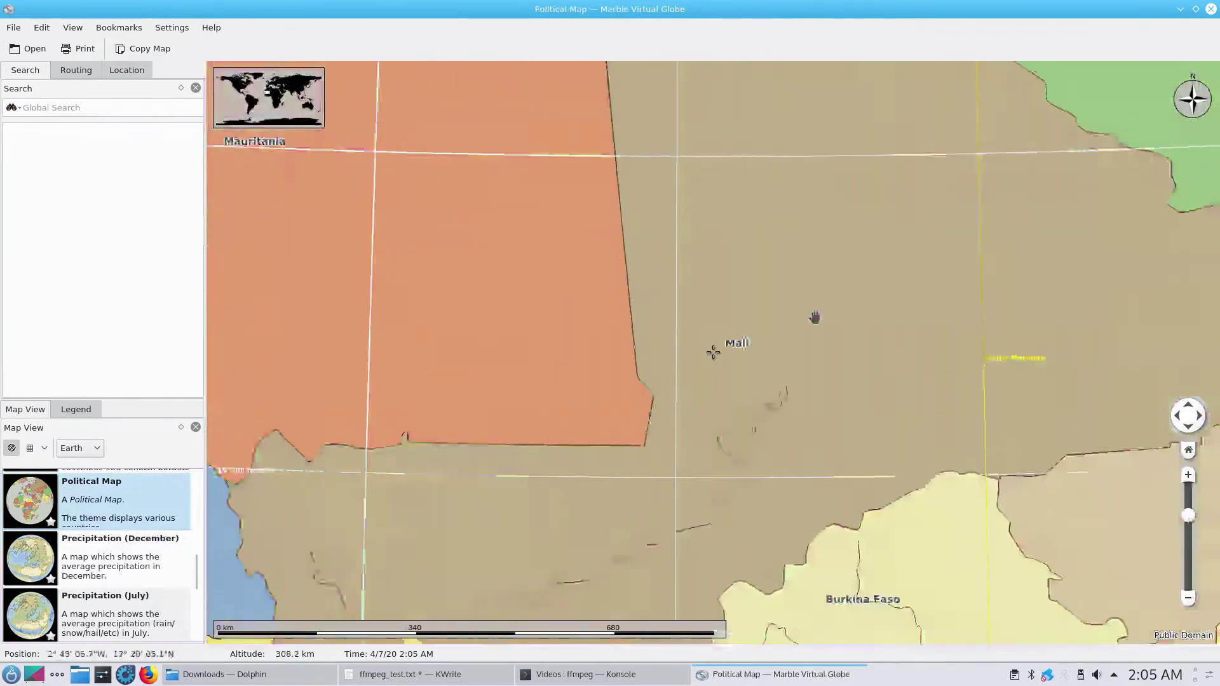
{"action": "left_click", "coordinate": [1211, 10]}
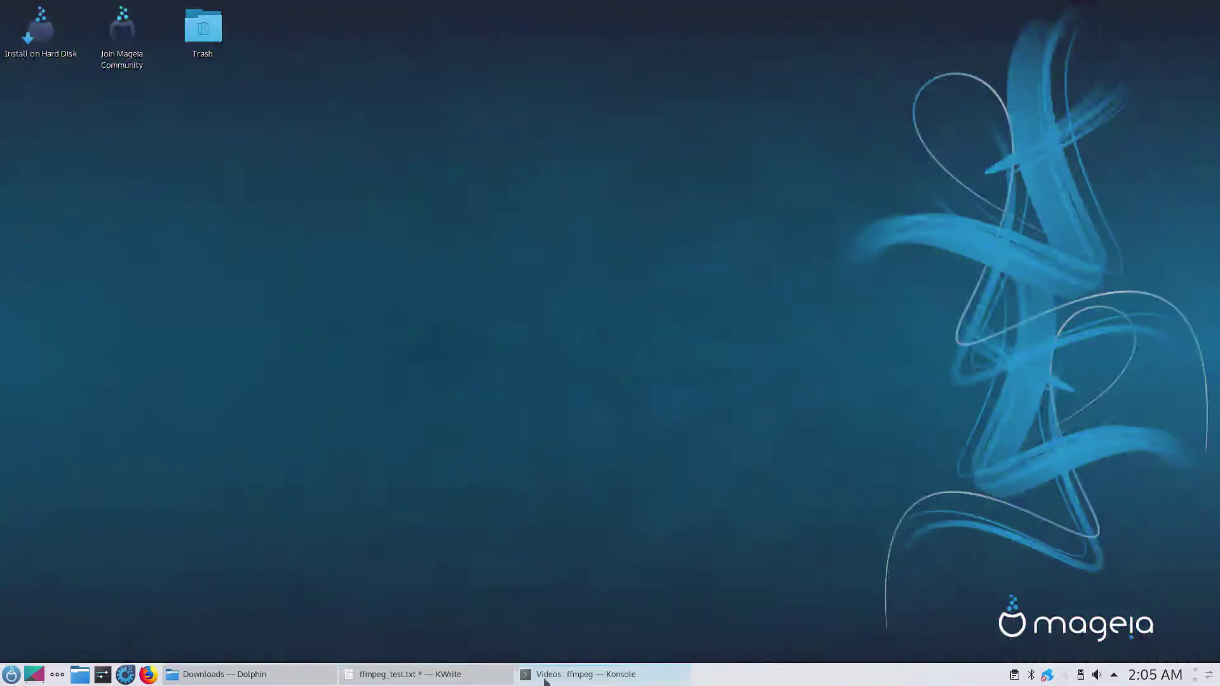
Step: Open the desktop wallpaper settings, show the Mageia wallpaper's containing folder in Dolphin and reposition that window
{"action": "mouse_move", "coordinate": [461, 672]}
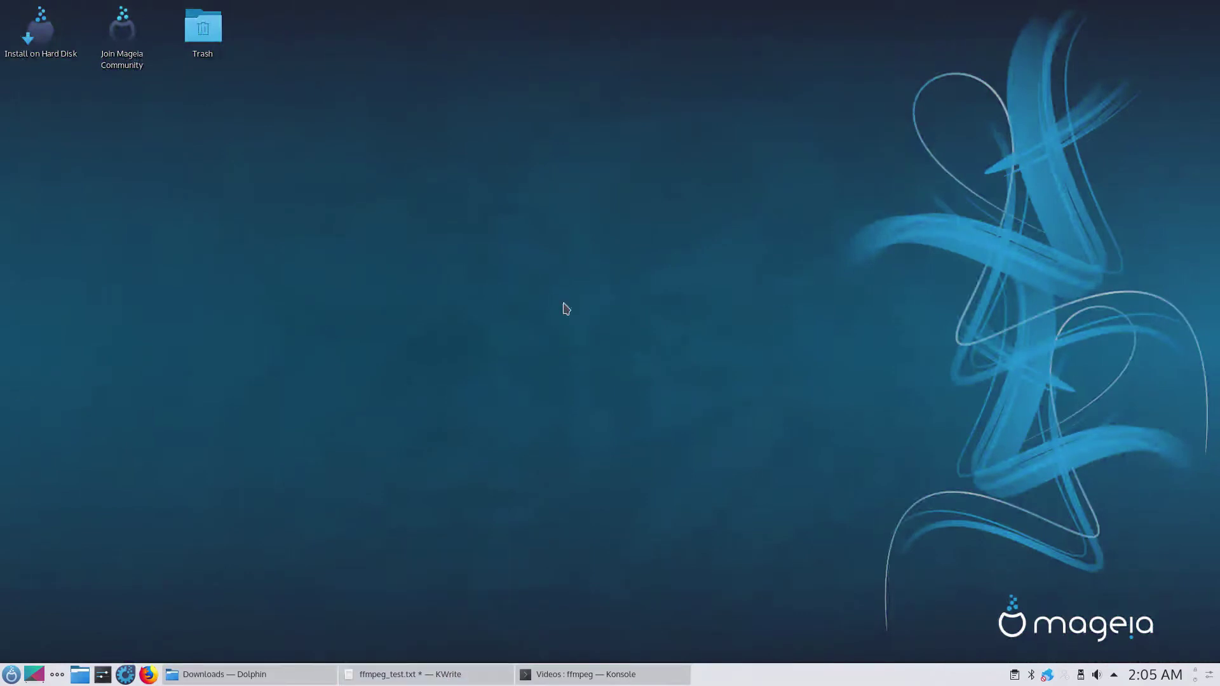
{"action": "right_click", "coordinate": [566, 252]}
{"action": "left_click", "coordinate": [586, 433]}
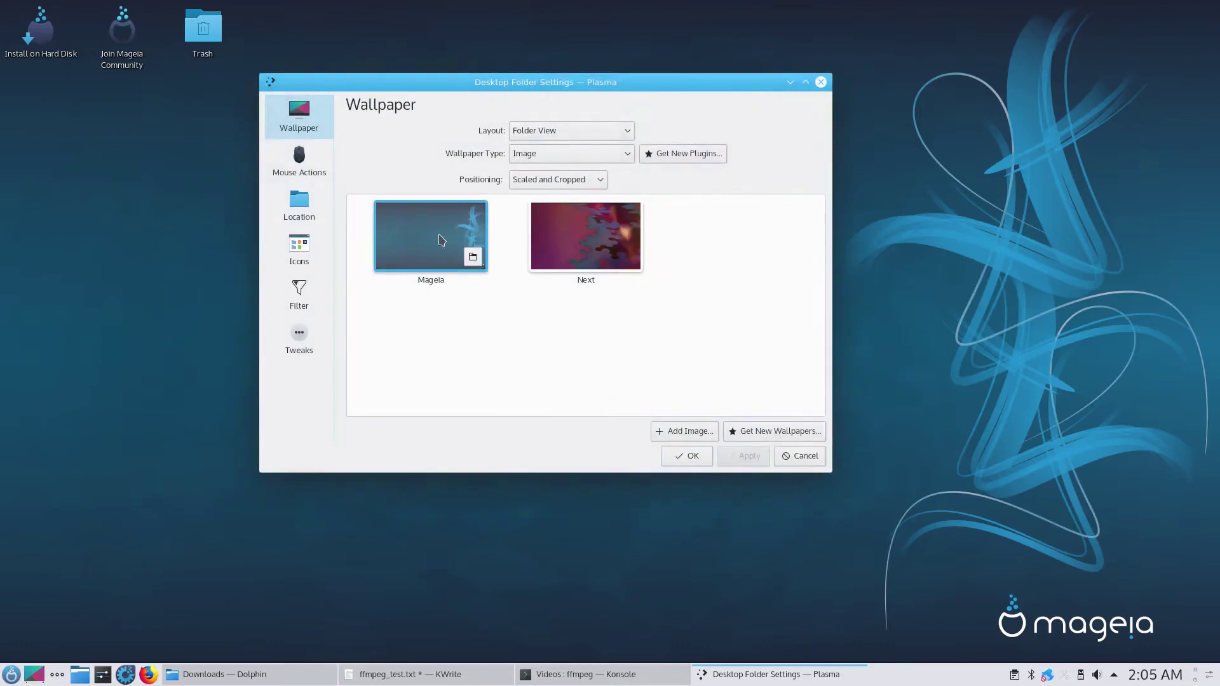
{"action": "left_click", "coordinate": [473, 257]}
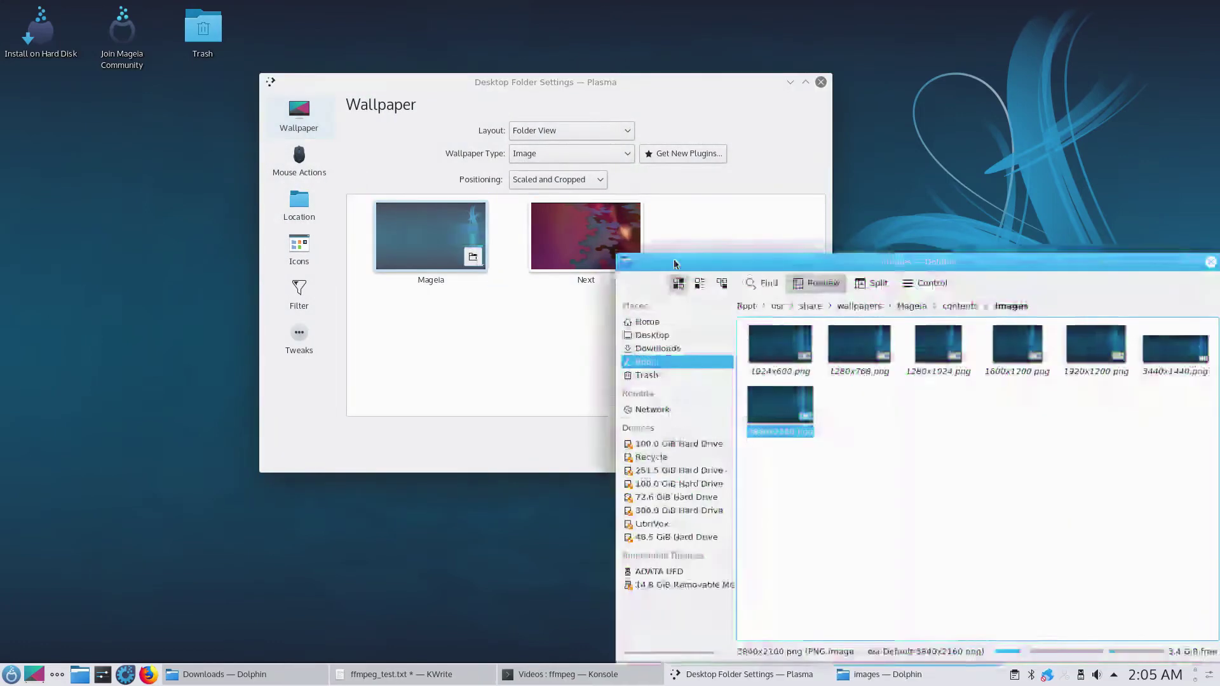
{"action": "left_click_drag", "start_coordinate": [930, 263], "coordinate": [878, 214]}
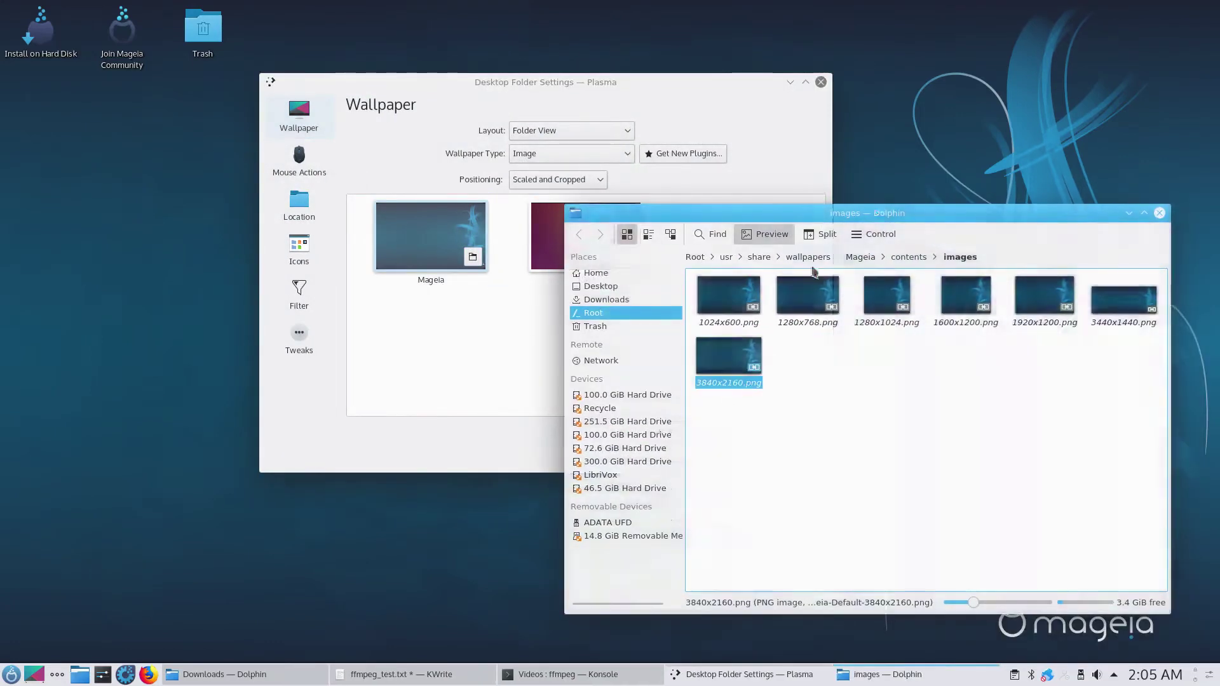
Step: Go up to the wallpapers folder and open the Next wallpaper's contents/images folder
{"action": "left_click", "coordinate": [860, 257]}
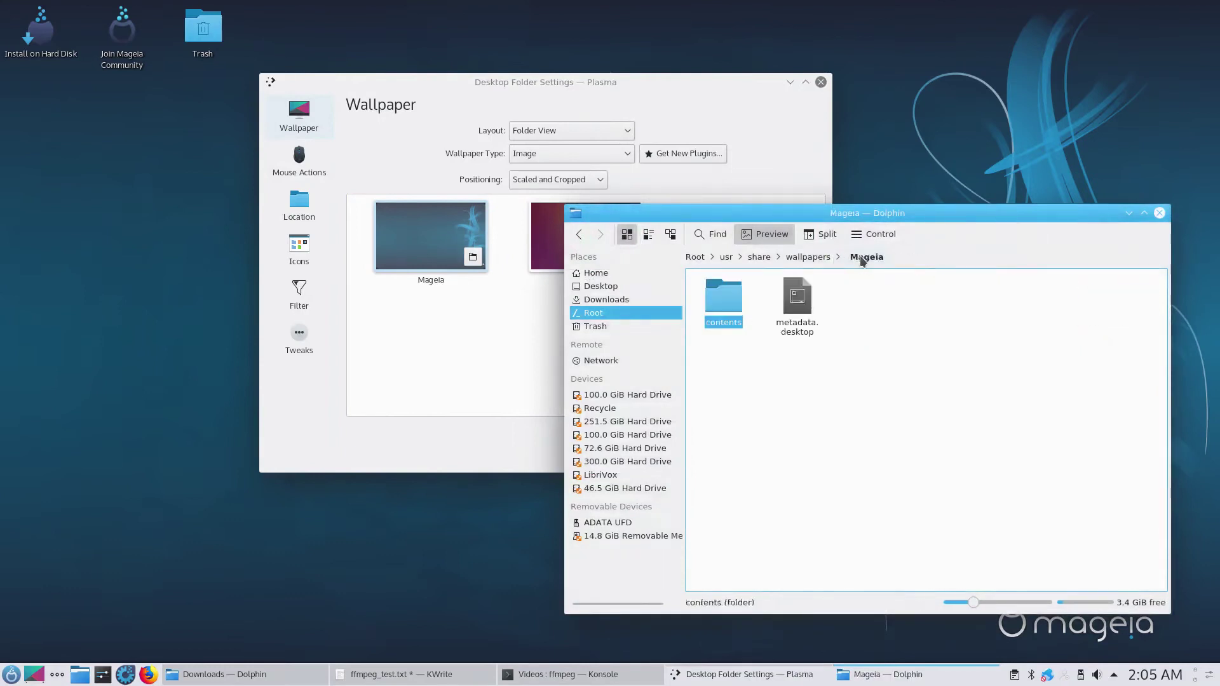
{"action": "left_click", "coordinate": [816, 258]}
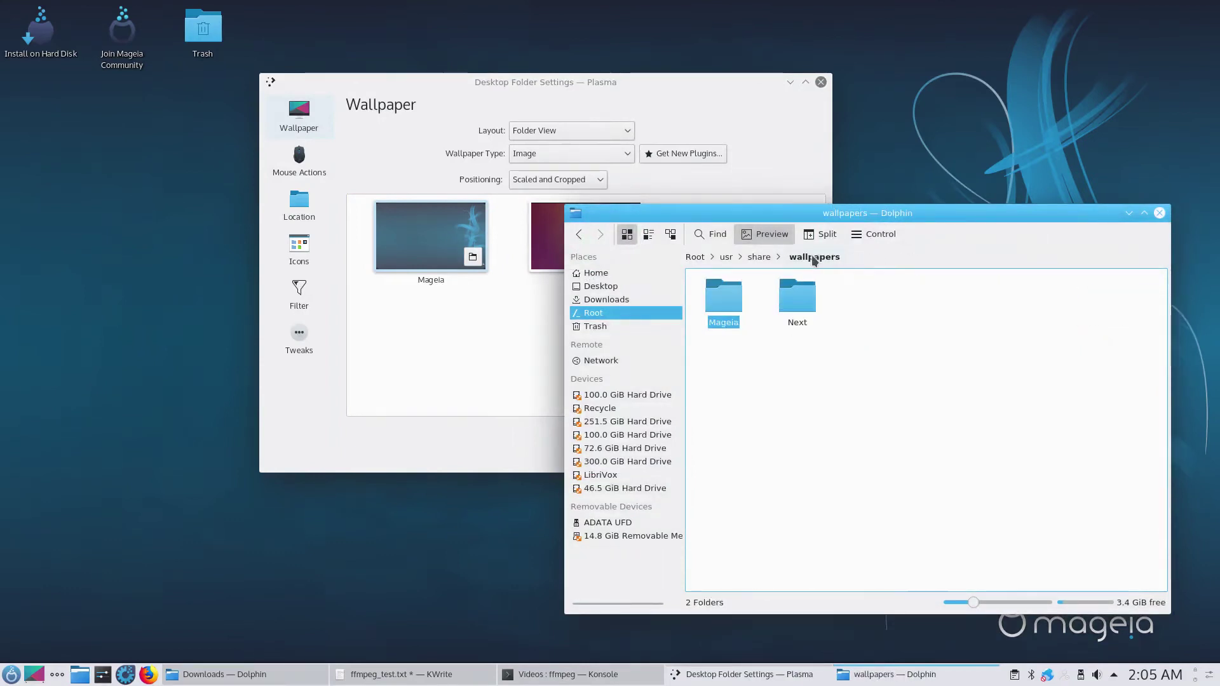
{"action": "double_click", "coordinate": [804, 294]}
{"action": "double_click", "coordinate": [723, 300]}
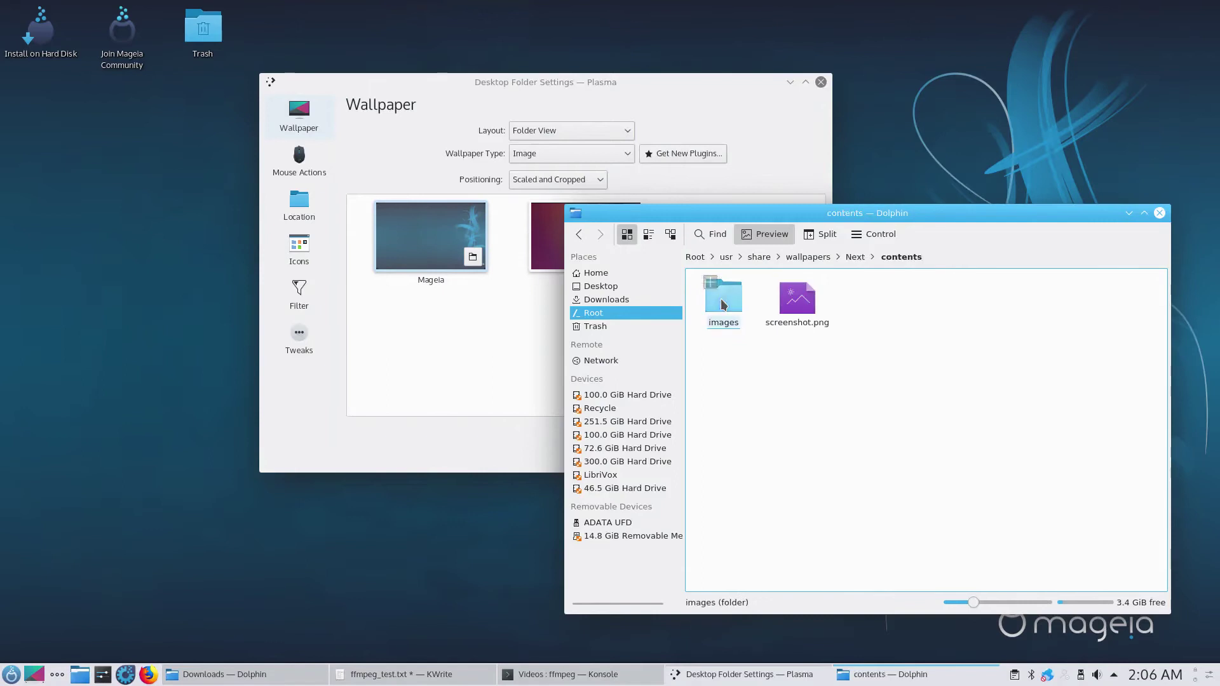
{"action": "left_click", "coordinate": [723, 302]}
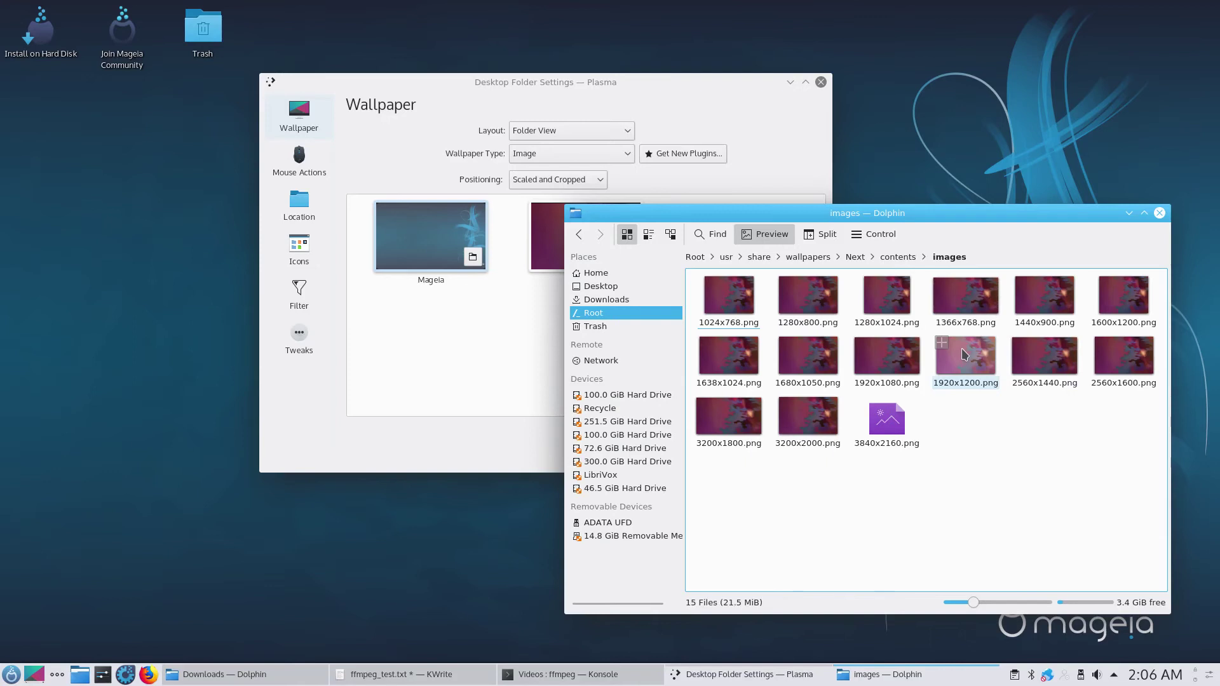
Step: View the Next wallpaper's 1920x1080.png in Gwenview and close the viewer
{"action": "left_click", "coordinate": [888, 357]}
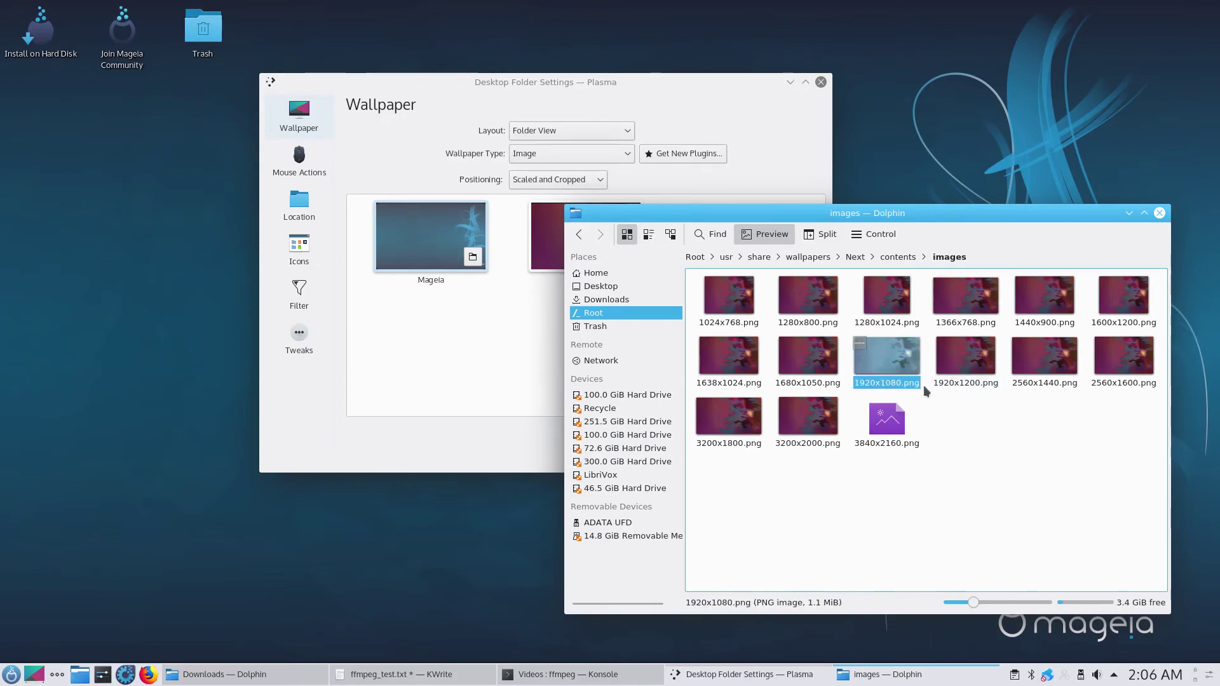
{"action": "double_click", "coordinate": [887, 358]}
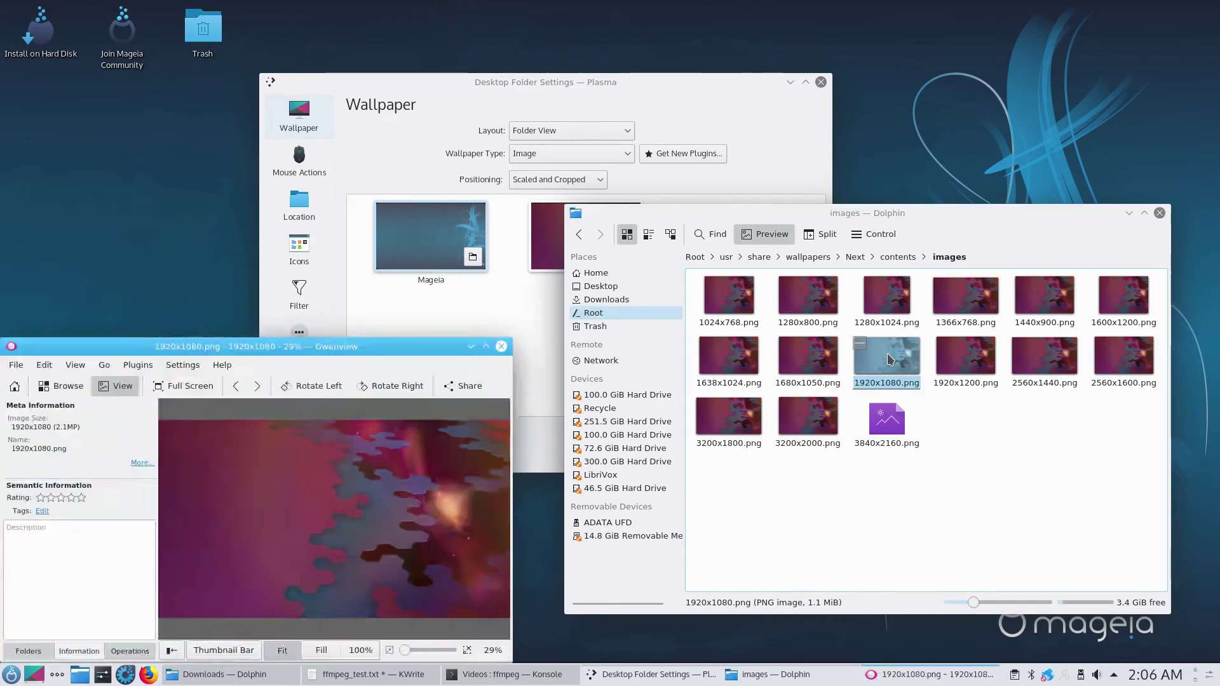
{"action": "left_click", "coordinate": [501, 348]}
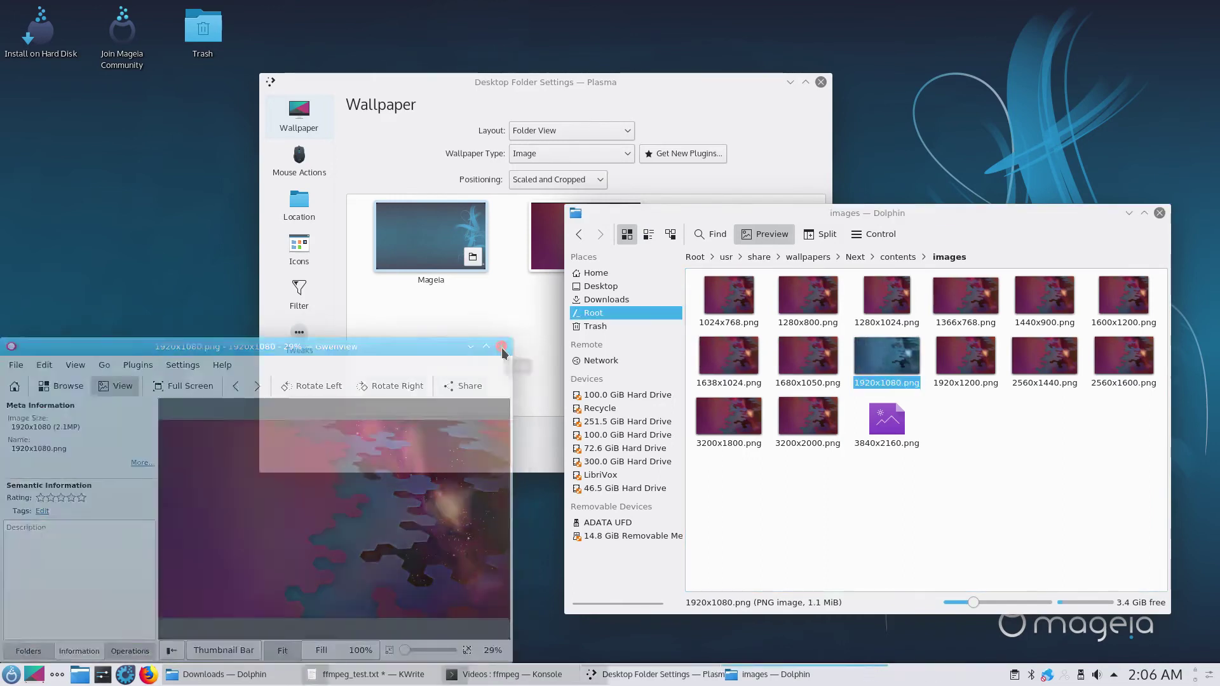
Step: Reposition the Dolphin window, review the file actions for 1920x1080.png, and close both Dolphin and the desktop settings
{"action": "left_click_drag", "start_coordinate": [868, 212], "coordinate": [730, 192]}
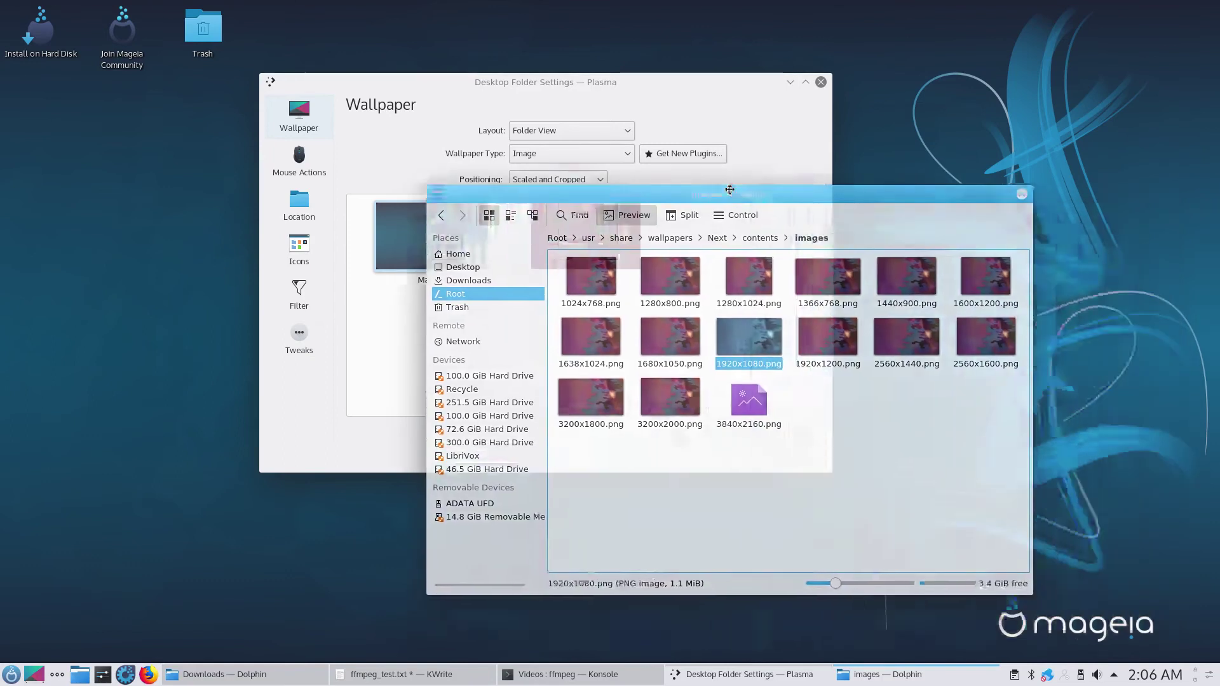
{"action": "right_click", "coordinate": [746, 338]}
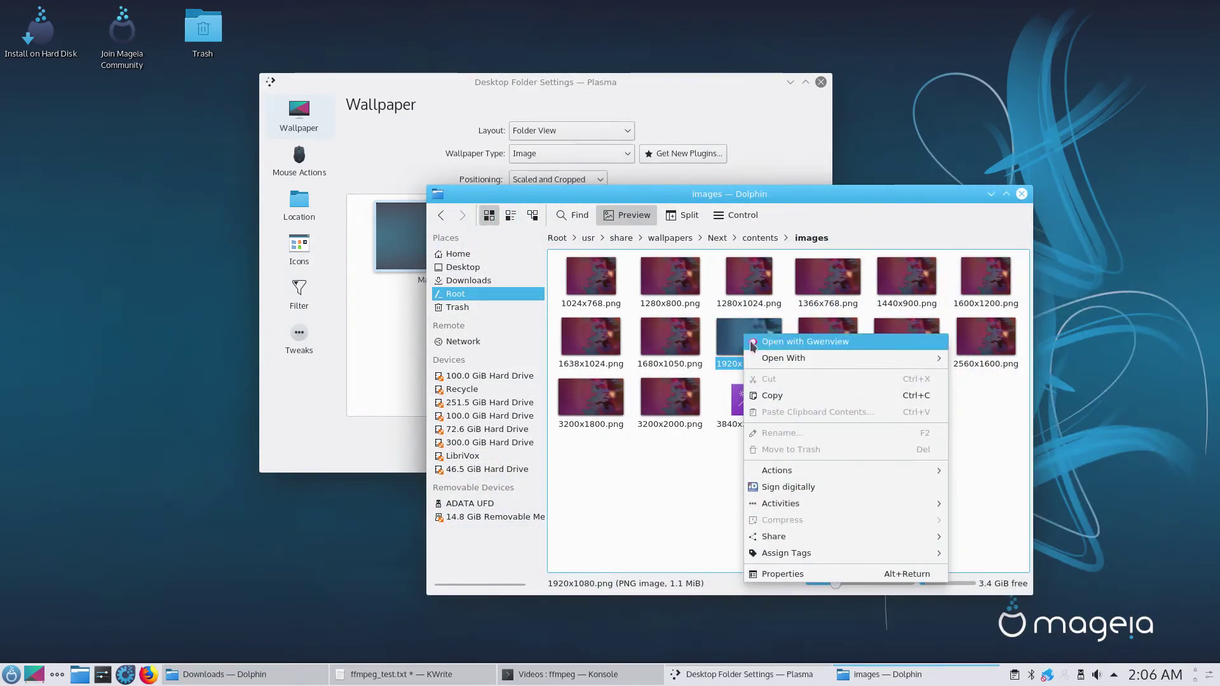
{"action": "mouse_move", "coordinate": [765, 360]}
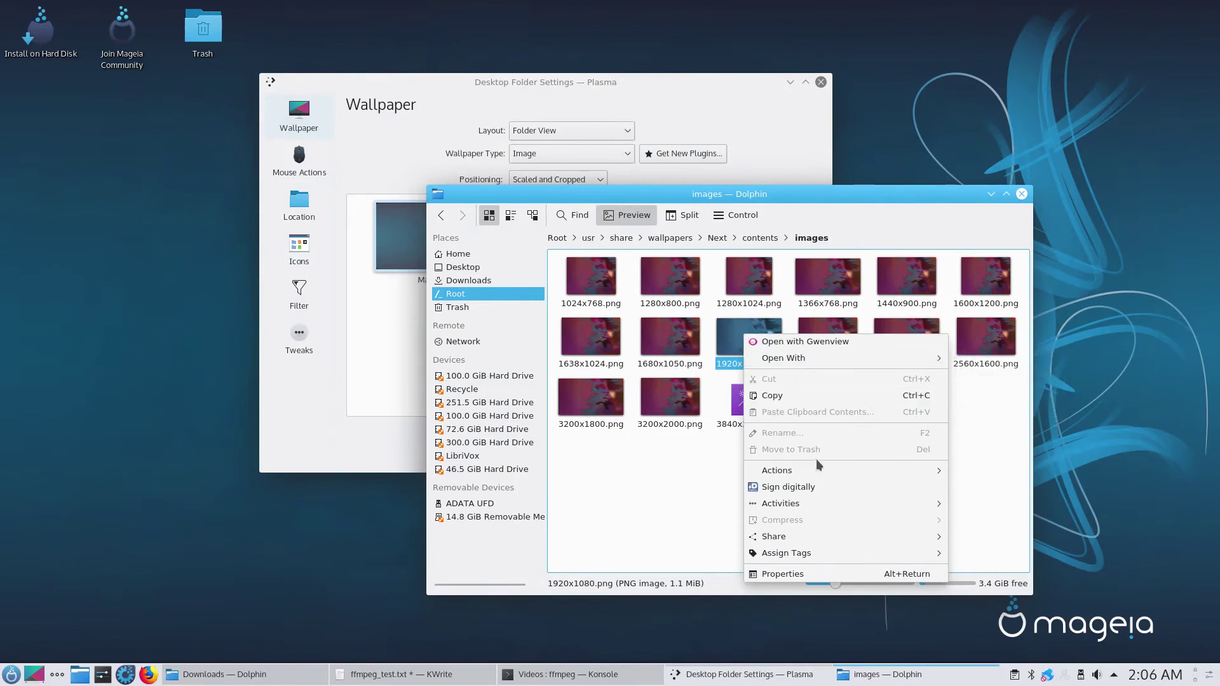
{"action": "left_click", "coordinate": [672, 517]}
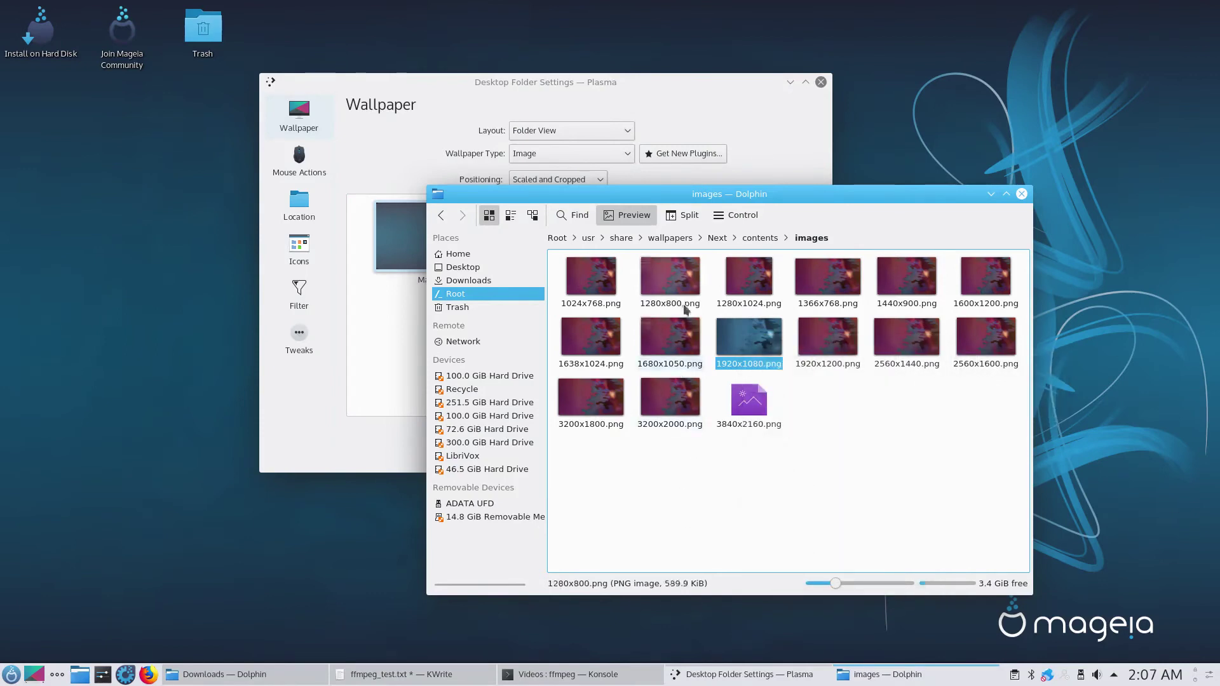
{"action": "left_click", "coordinate": [1021, 194]}
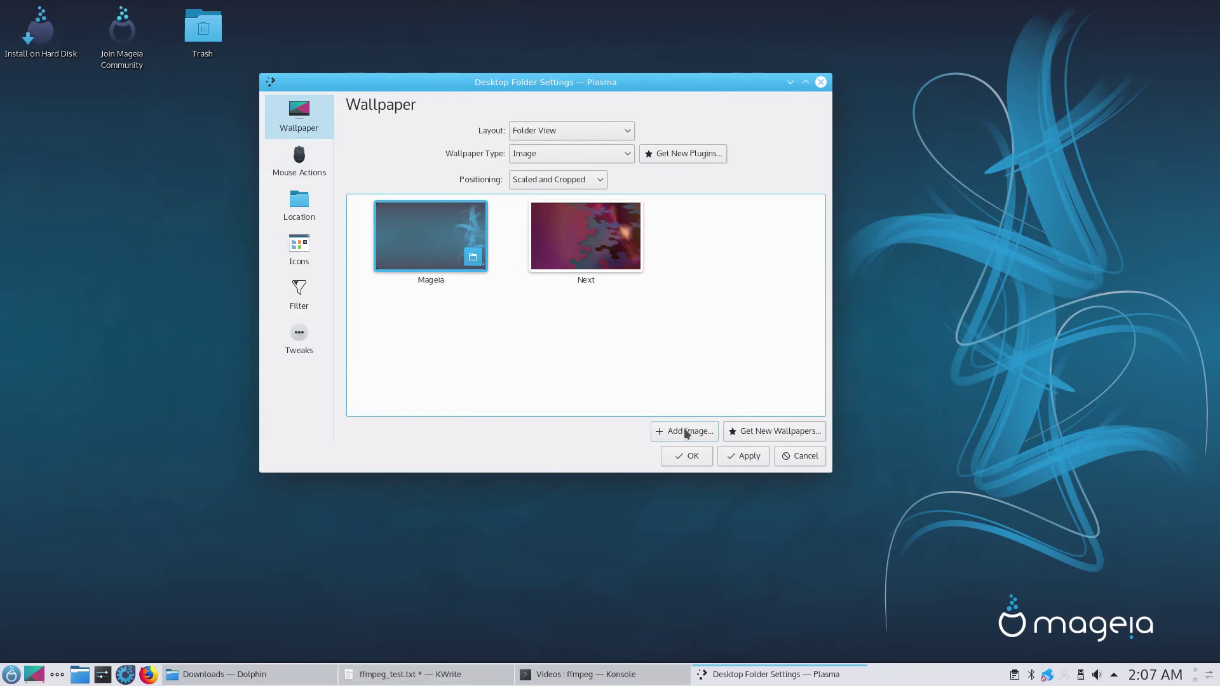
{"action": "left_click", "coordinate": [820, 83]}
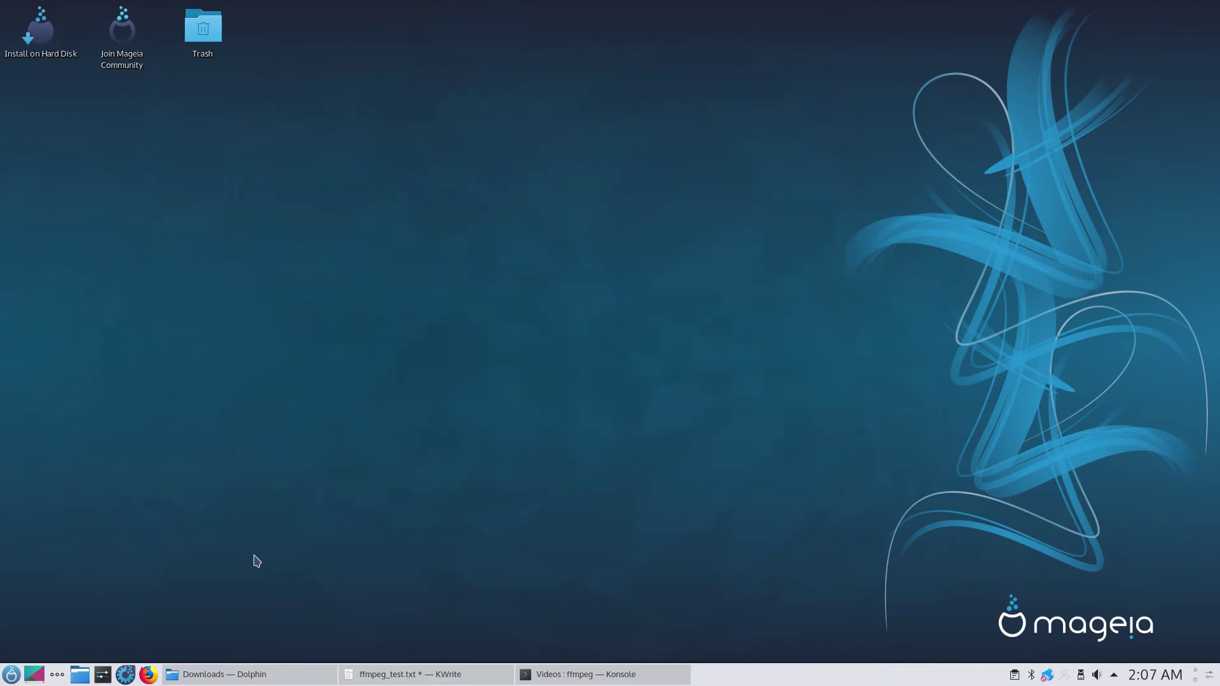
Step: Browse the Sciences, Education, Development and Tools application categories and launch Mageia Welcome
{"action": "left_click", "coordinate": [10, 676]}
{"action": "mouse_move", "coordinate": [46, 568]}
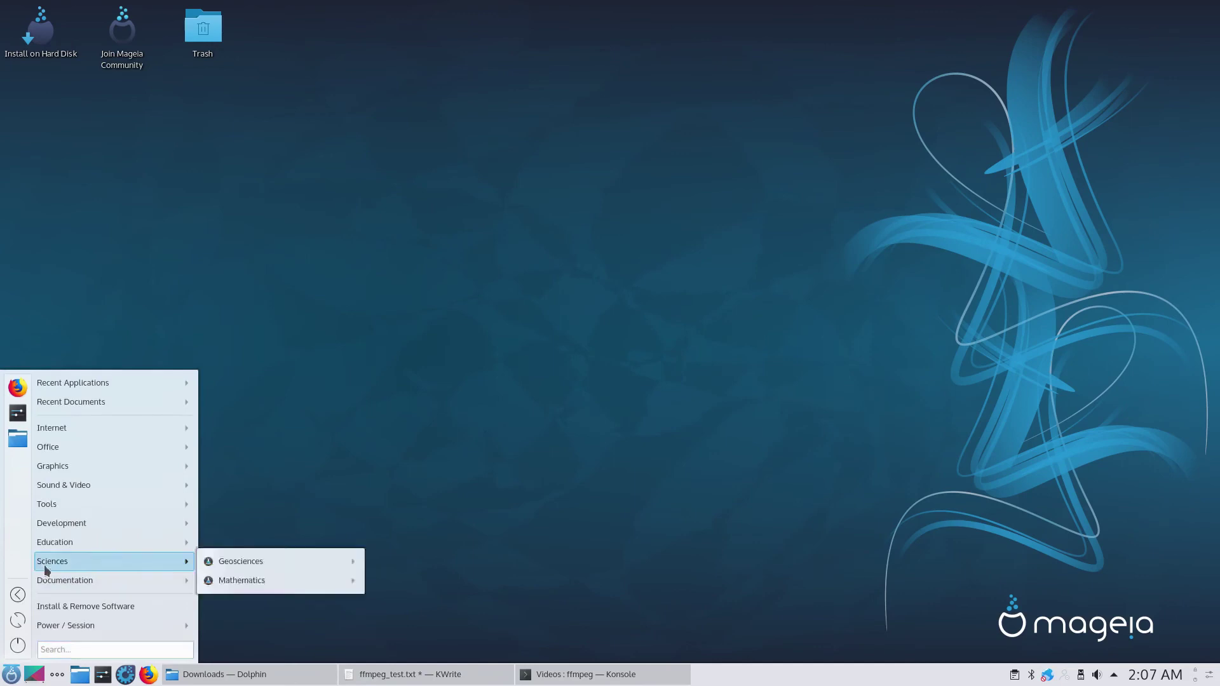
{"action": "mouse_move", "coordinate": [52, 542]}
{"action": "mouse_move", "coordinate": [53, 520]}
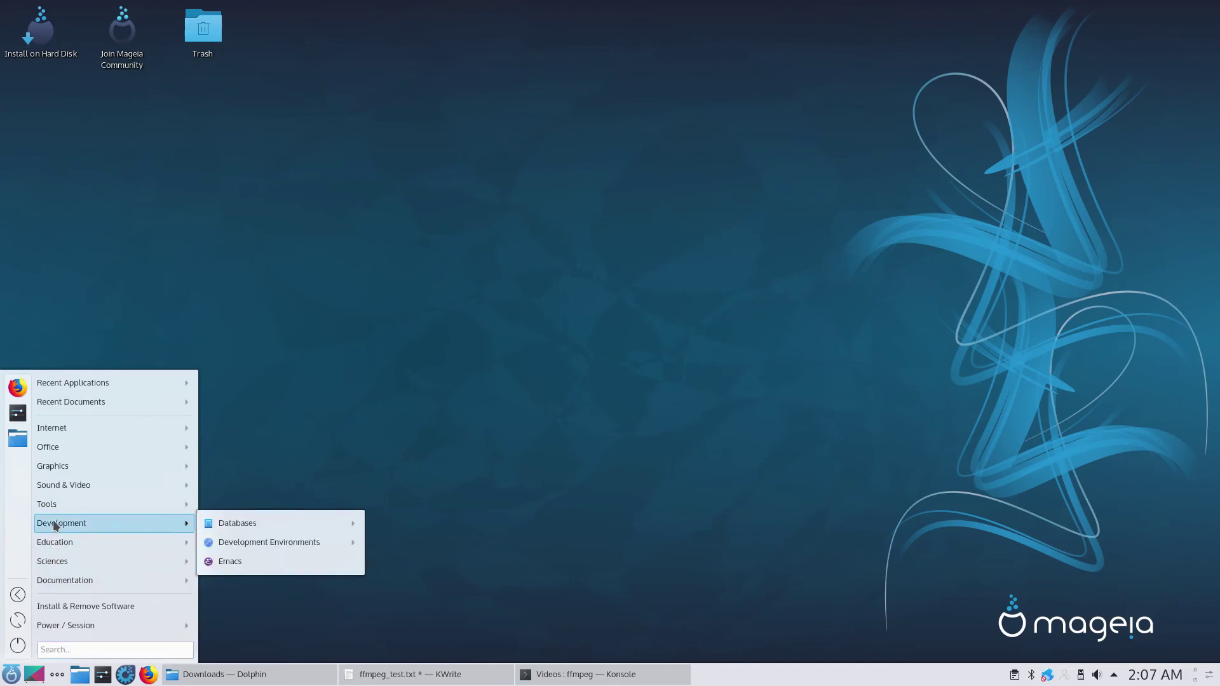
{"action": "mouse_move", "coordinate": [235, 524]}
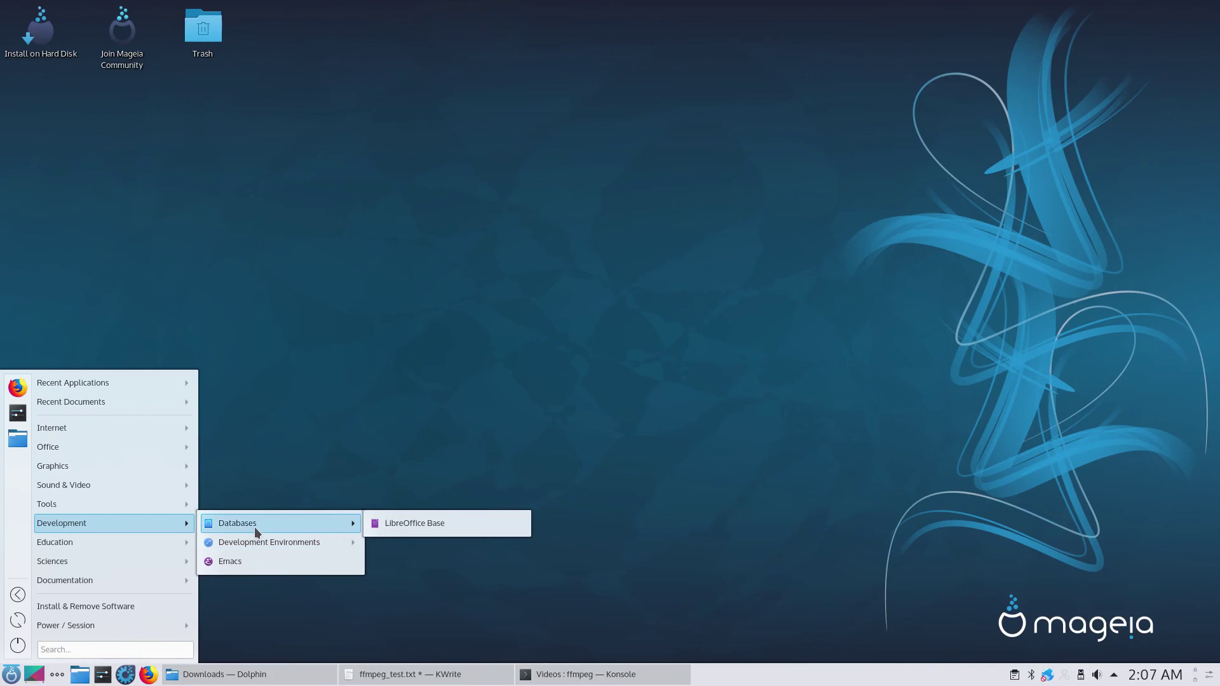
{"action": "mouse_move", "coordinate": [155, 506]}
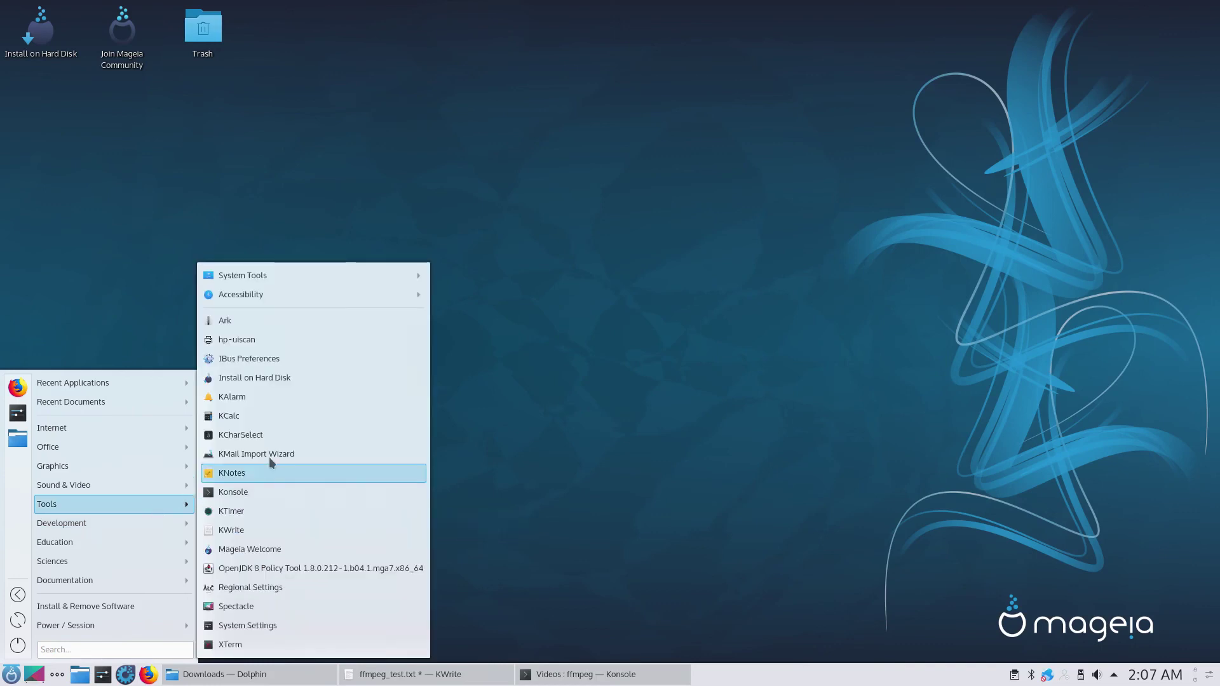
{"action": "mouse_move", "coordinate": [285, 295]}
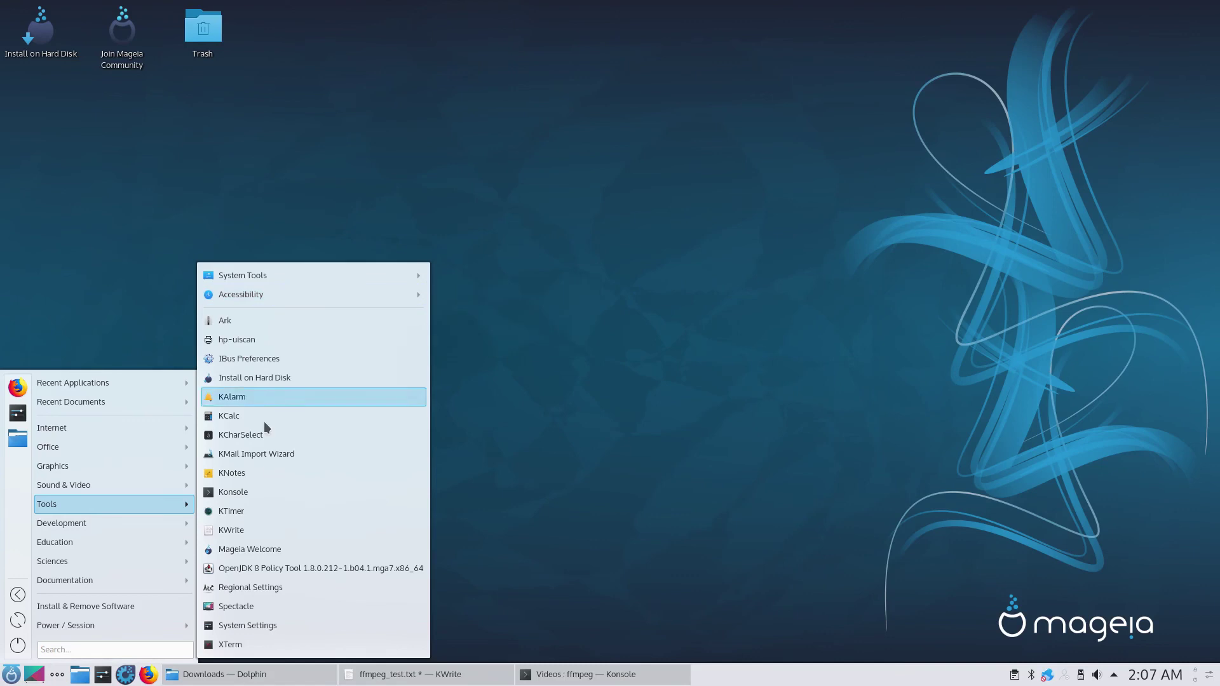
{"action": "left_click", "coordinate": [255, 550]}
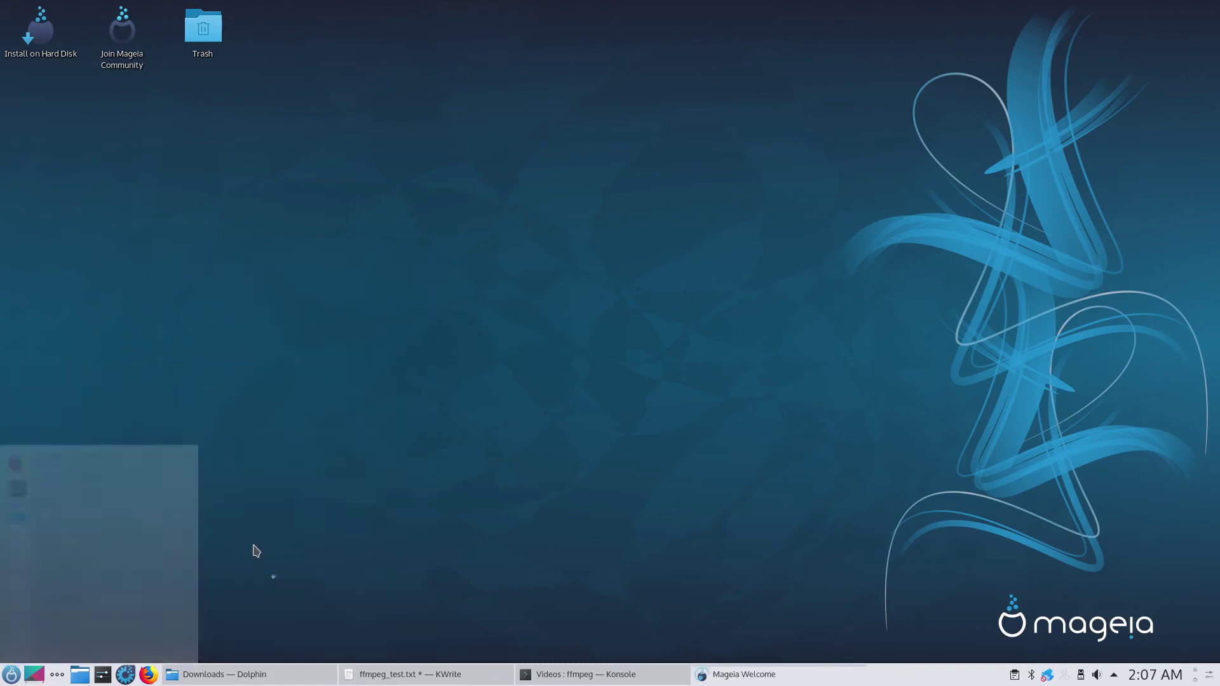
Step: Go through the Mageia Welcome pages from Media sources to More information and close the window
{"action": "left_click", "coordinate": [420, 202]}
{"action": "left_click", "coordinate": [489, 200]}
{"action": "left_click", "coordinate": [565, 201]}
{"action": "left_click", "coordinate": [640, 201]}
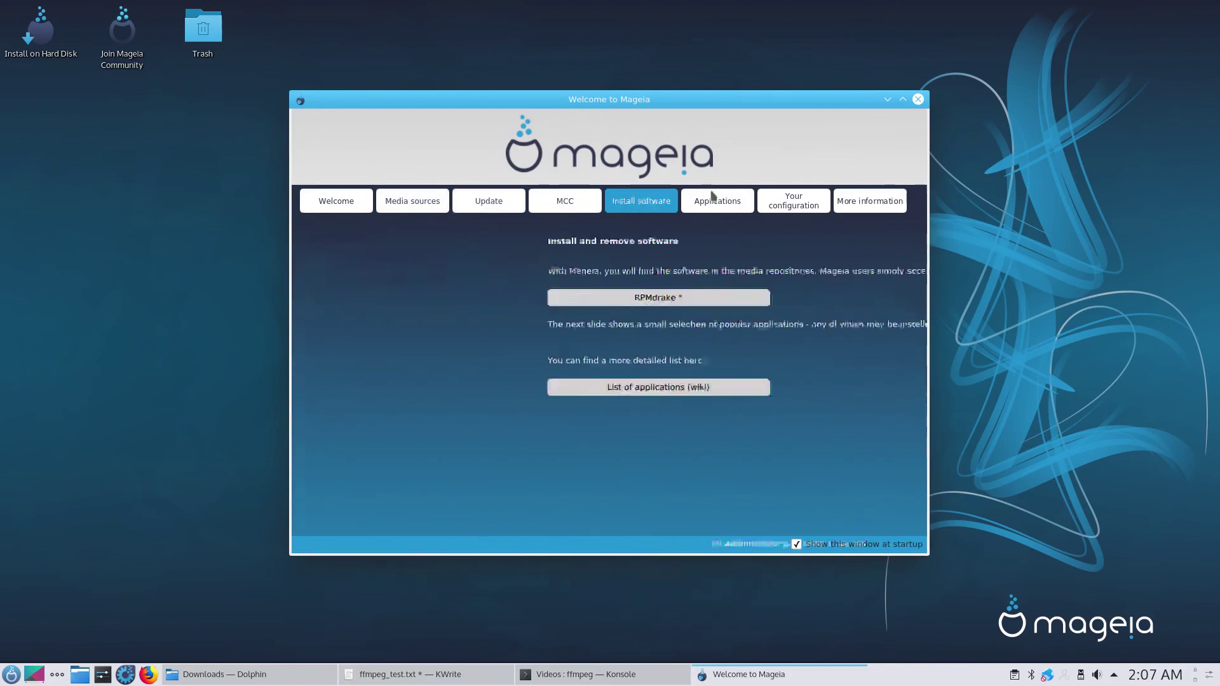
{"action": "left_click", "coordinate": [718, 201]}
{"action": "left_click", "coordinate": [794, 201]}
{"action": "left_click", "coordinate": [861, 201]}
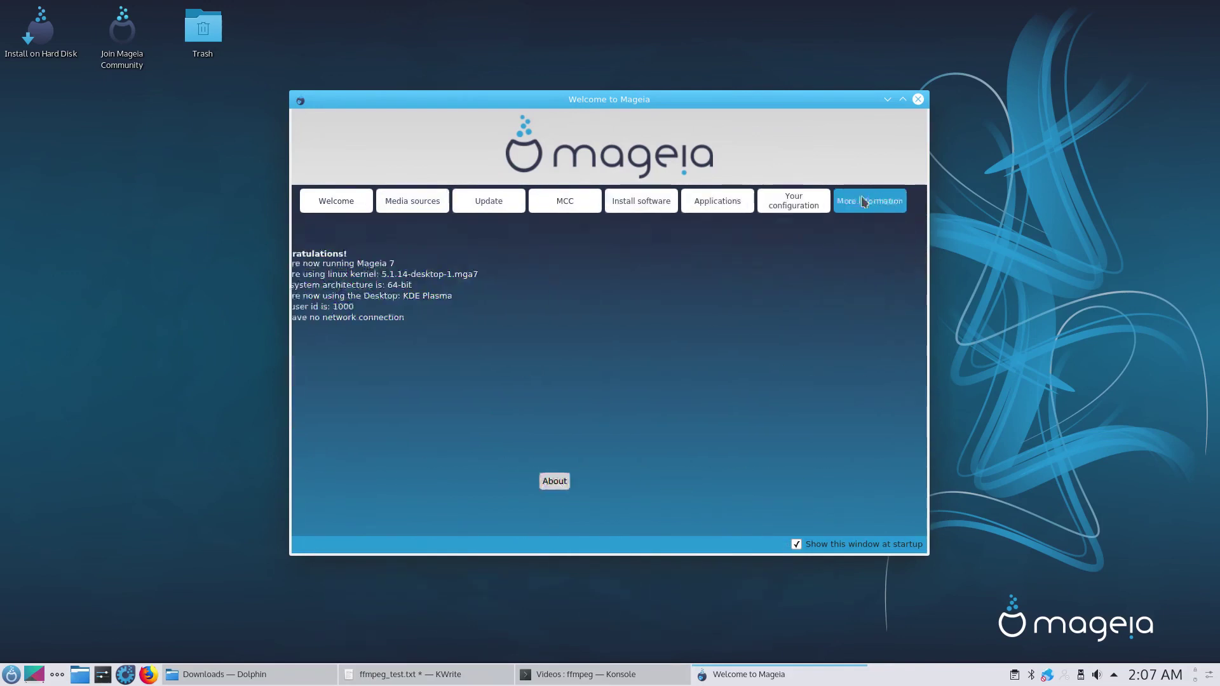
{"action": "left_click", "coordinate": [918, 100]}
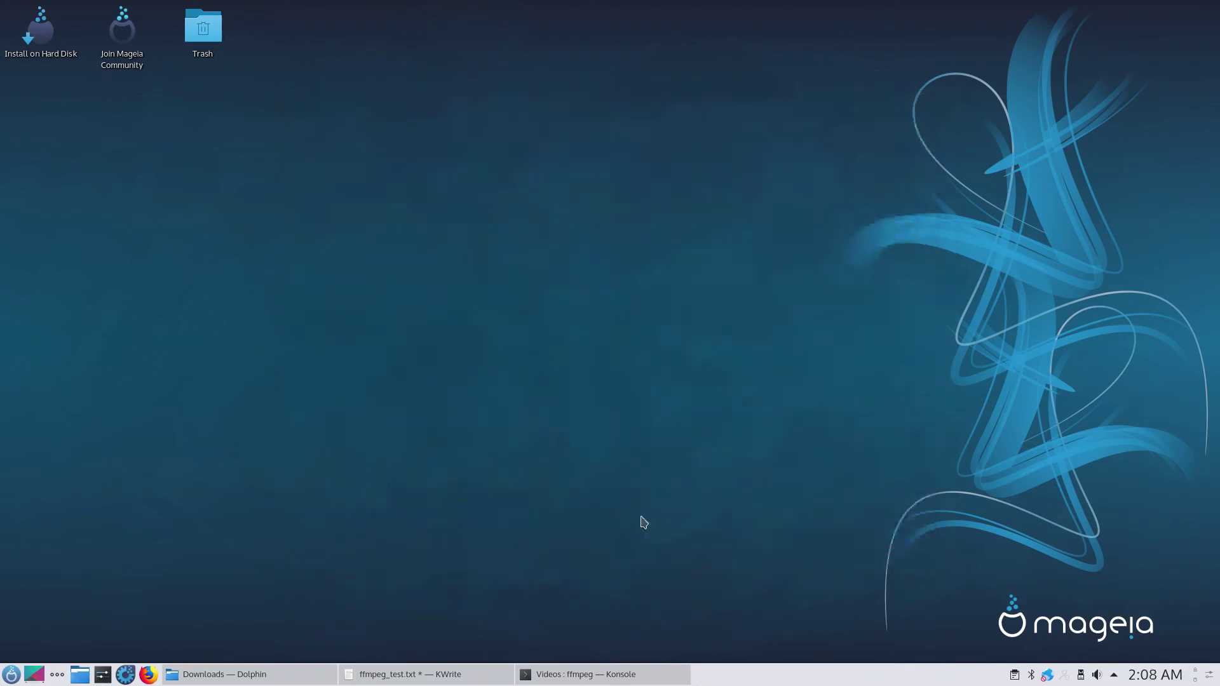
Step: Bring up the Konsole window that is running the ffmpeg recording
{"action": "left_click", "coordinate": [569, 677]}
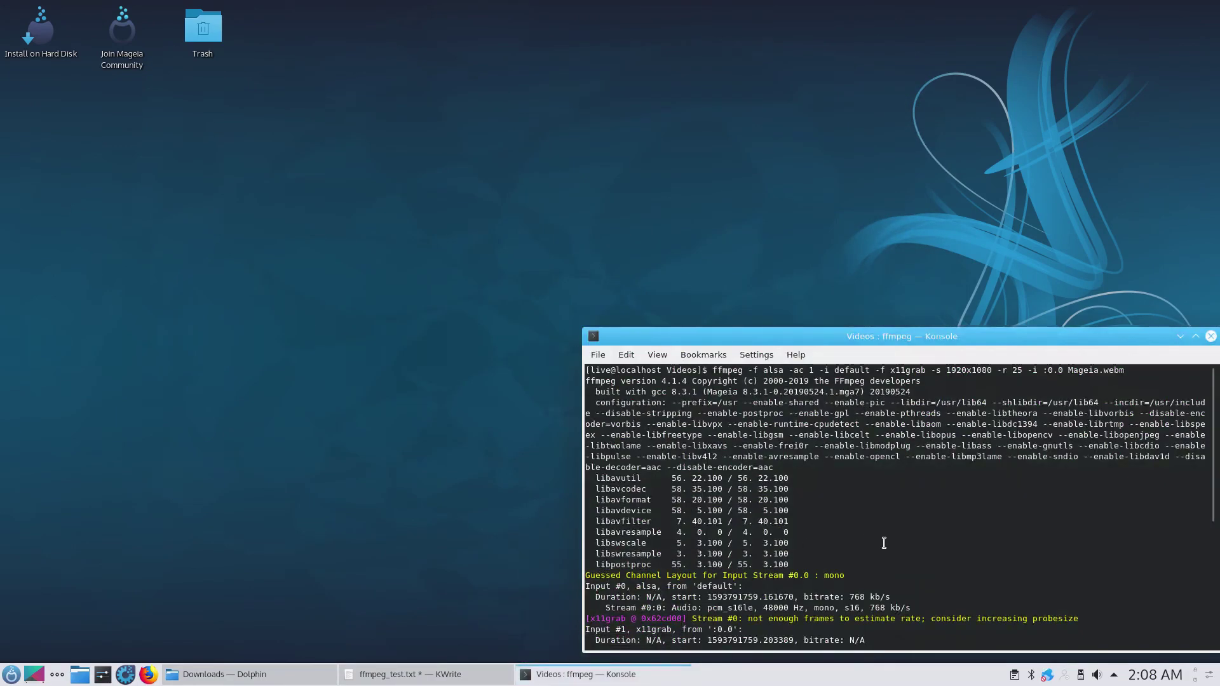